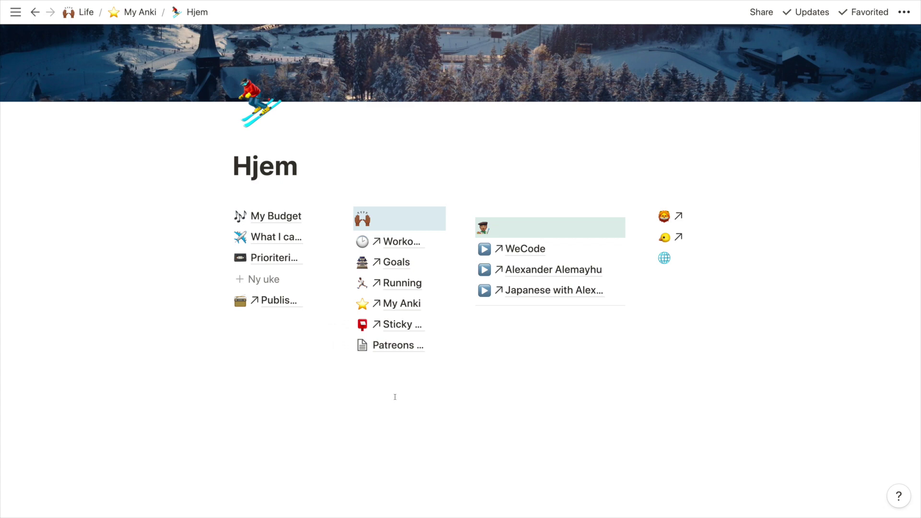
Open the Running page from Hjem and select its quote line.
scroll(395, 397, "up", 3)
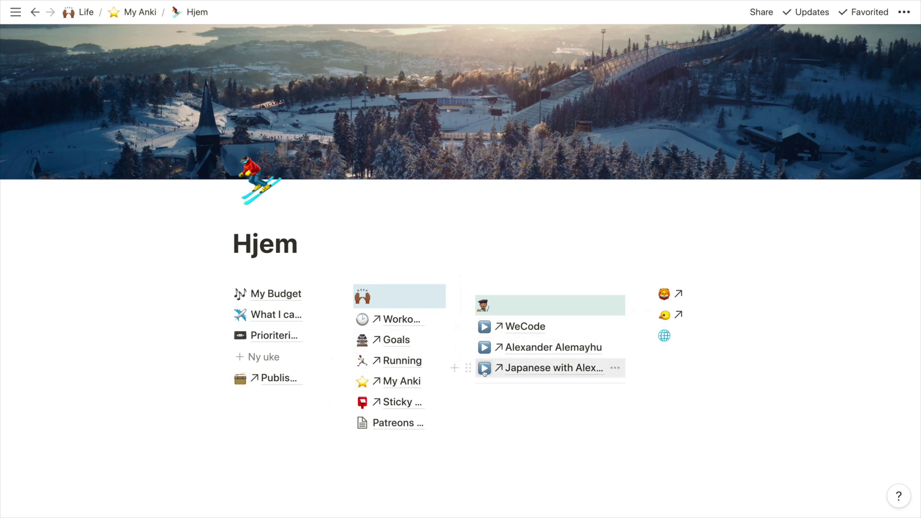
left_click(396, 364)
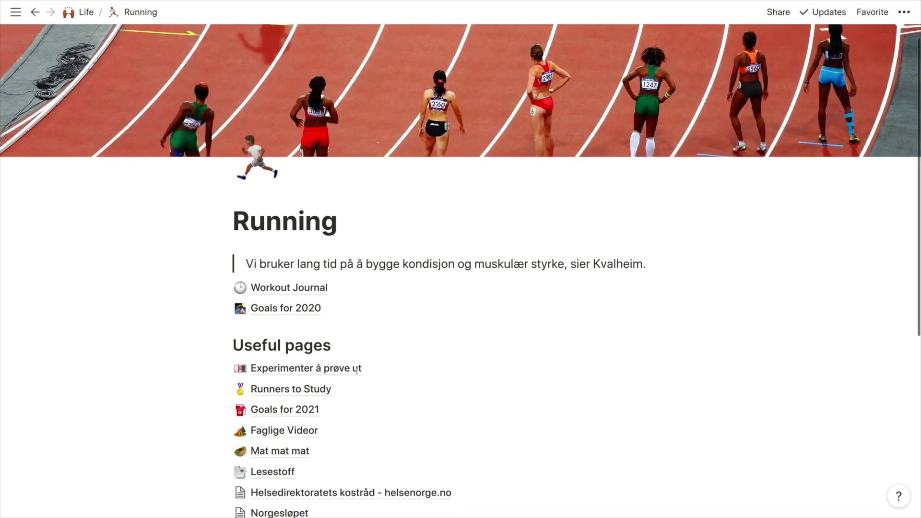
triple_click(321, 244)
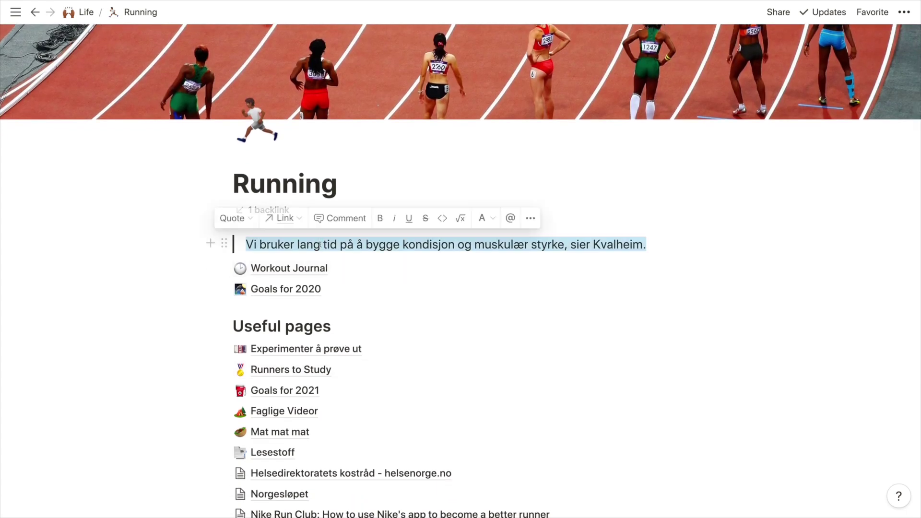
scroll(574, 263, "up", 2)
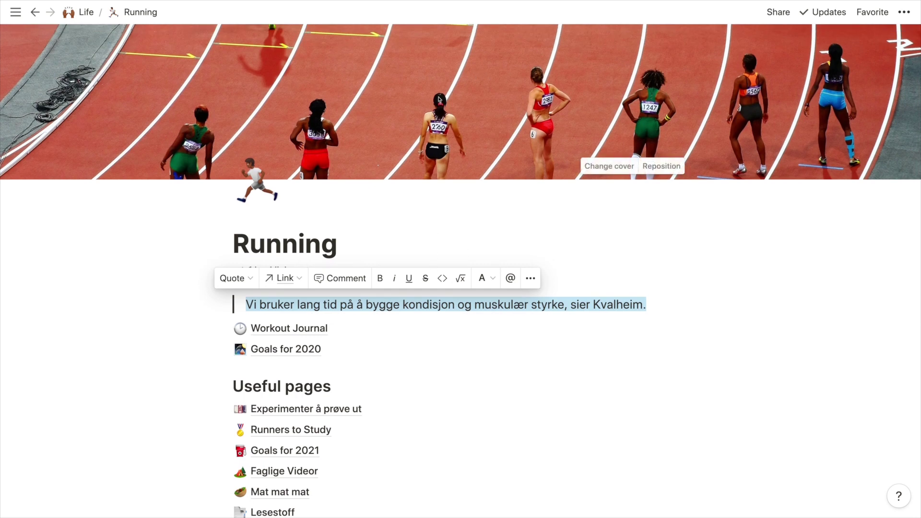
scroll(396, 144, "down", 2)
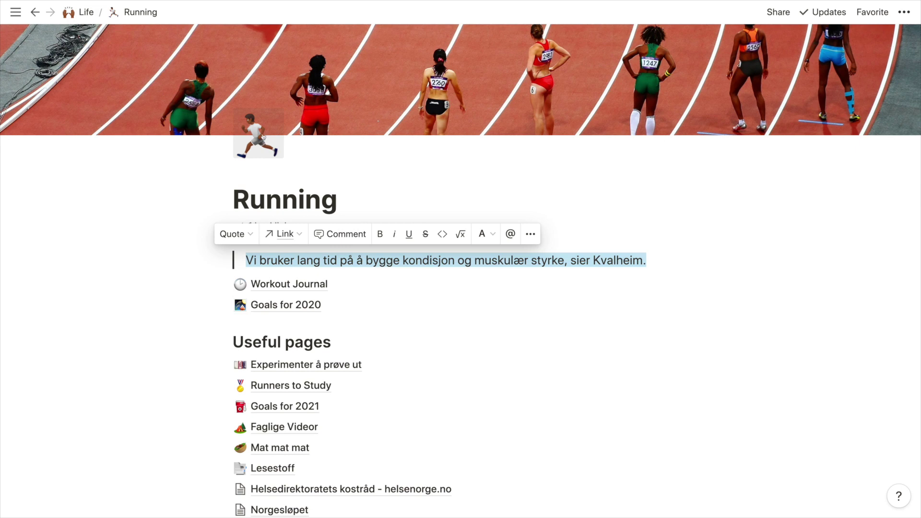
Deselect the quote and go on to the Workout Journal page.
mouse_move(360, 81)
scroll(333, 148, "down", 2)
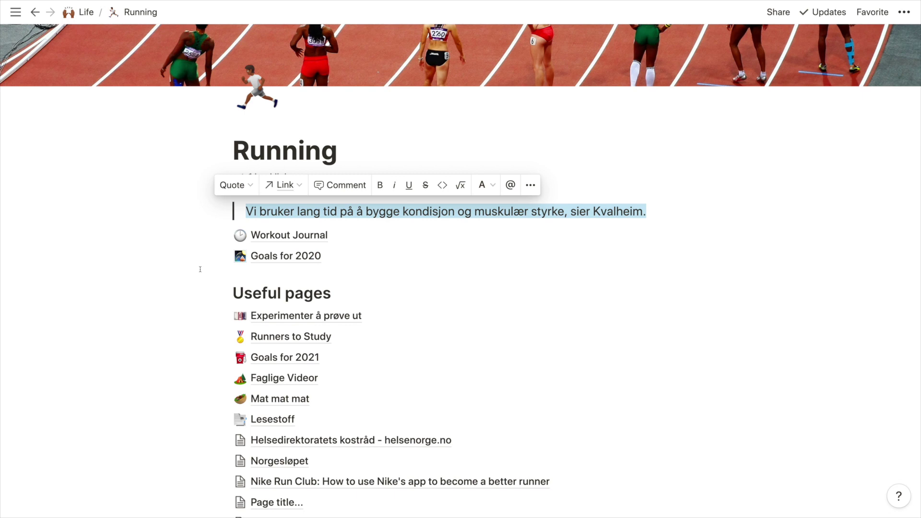
left_click(190, 268)
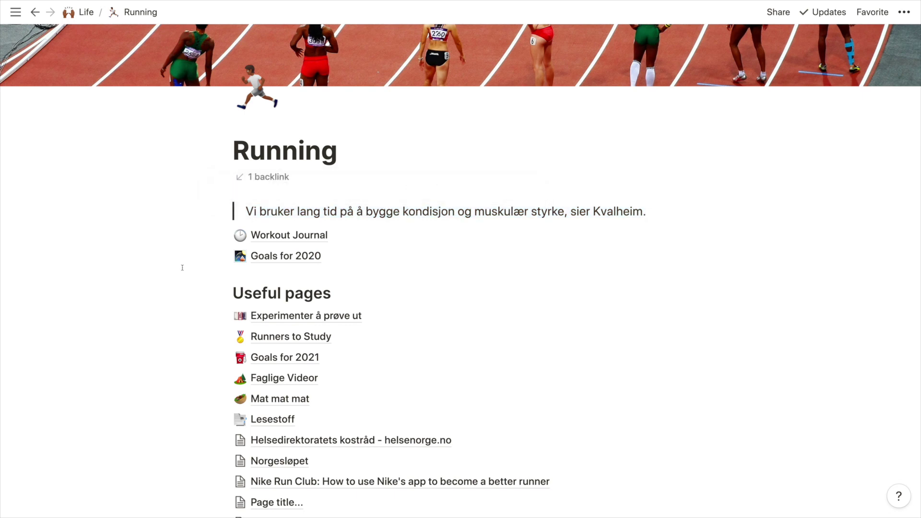
scroll(182, 268, "down", 1)
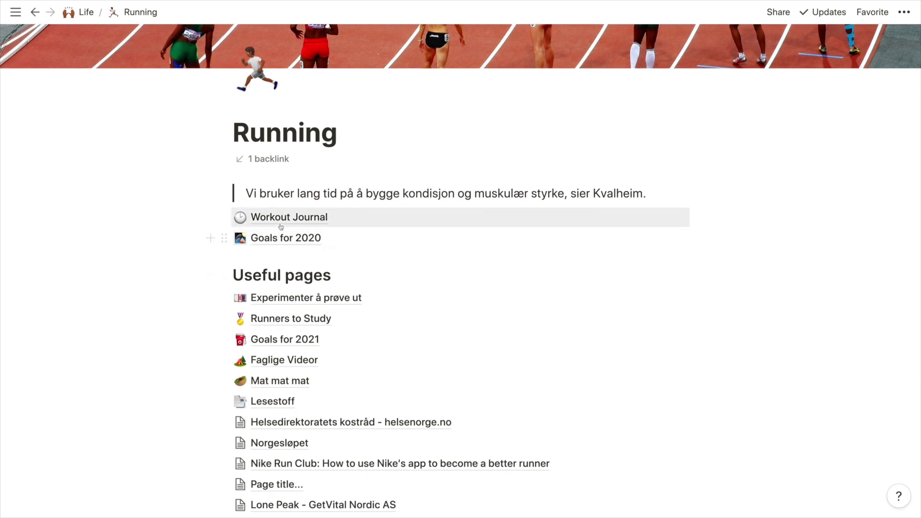
left_click(281, 218)
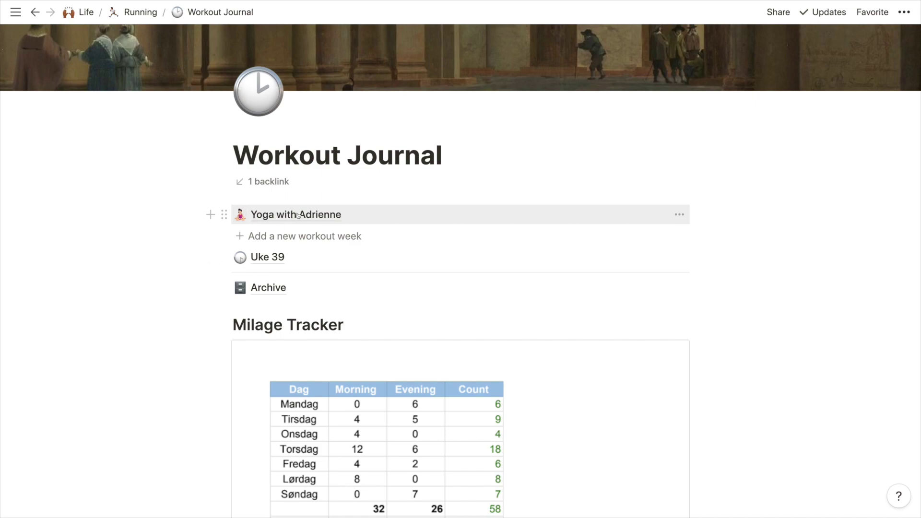
Browse the yoga videos page linked from Workout Journal.
left_click(297, 216)
scroll(299, 264, "down", 10)
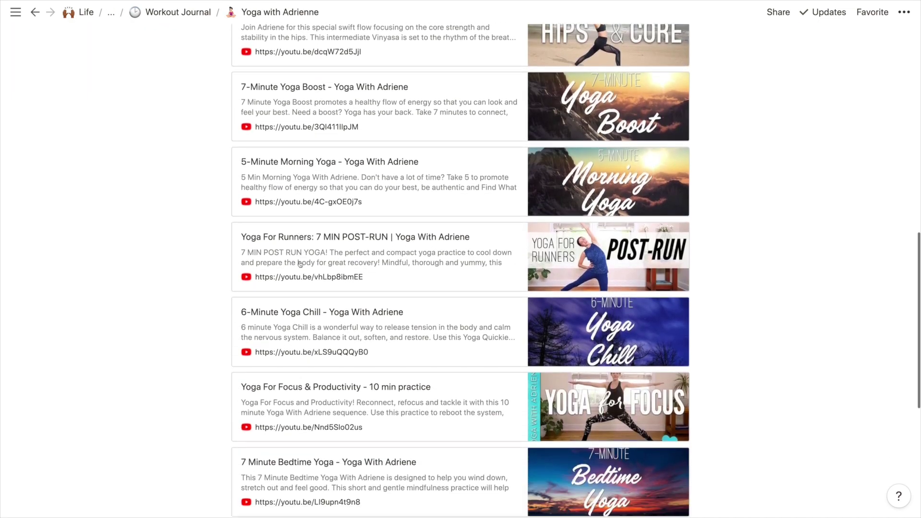
scroll(299, 263, "down", 5)
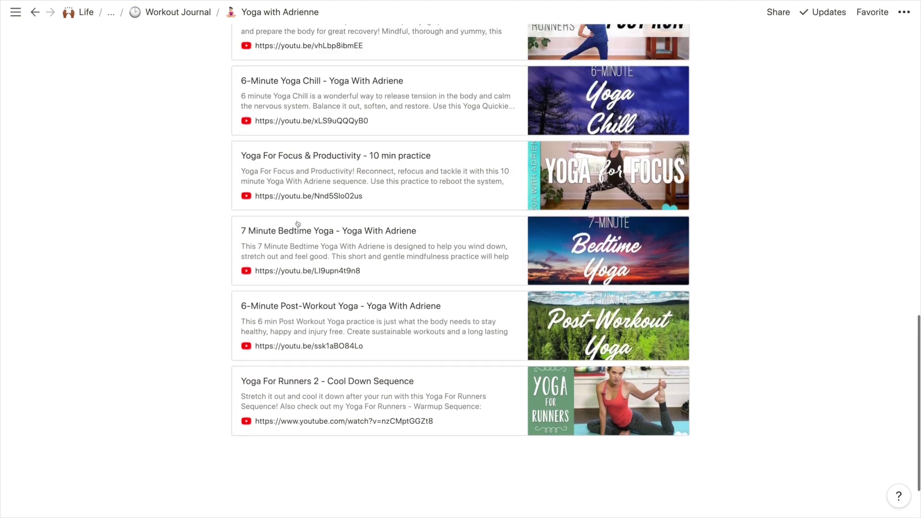
Return to Workout Journal and open the Uke 39 week page.
left_click(190, 13)
scroll(346, 170, "down", 3)
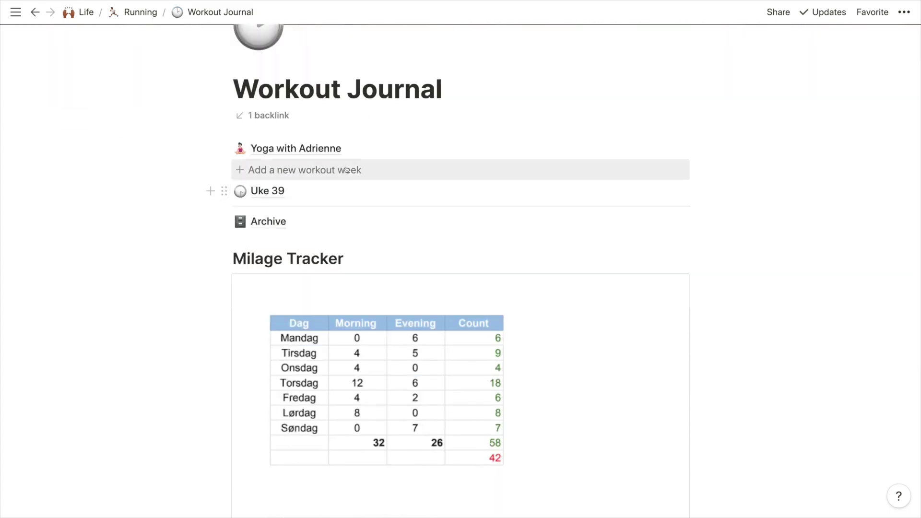
left_click(270, 190)
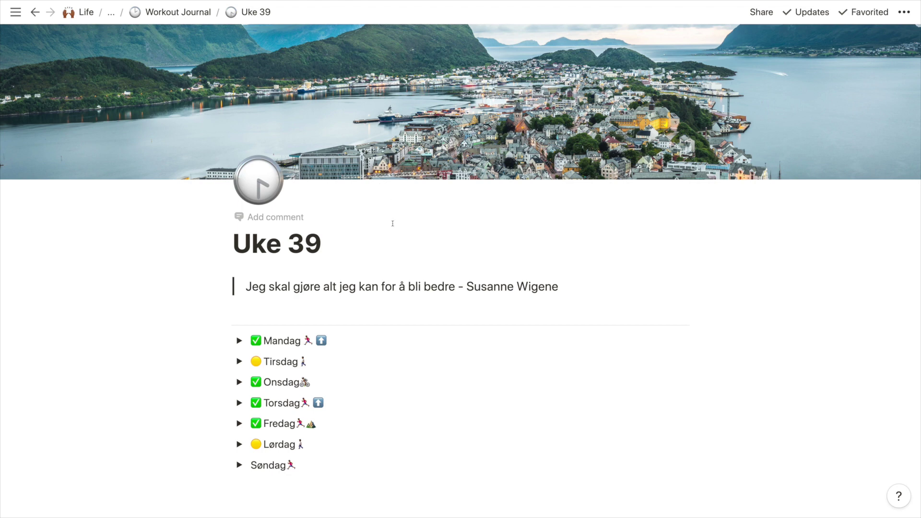
Select and deselect the Uke 39 quote, then expand Mandag to reveal its three completed workouts.
scroll(393, 223, "down", 2)
scroll(336, 255, "up", 2)
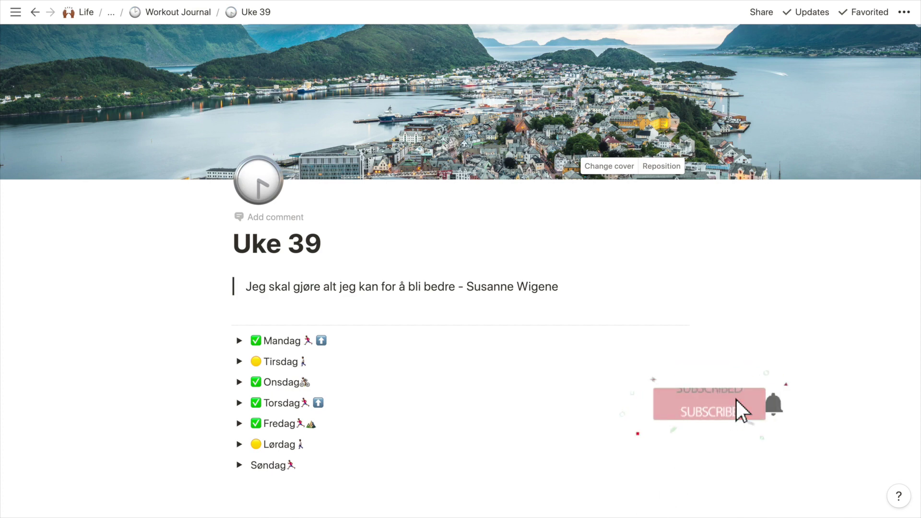
scroll(250, 172, "down", 2)
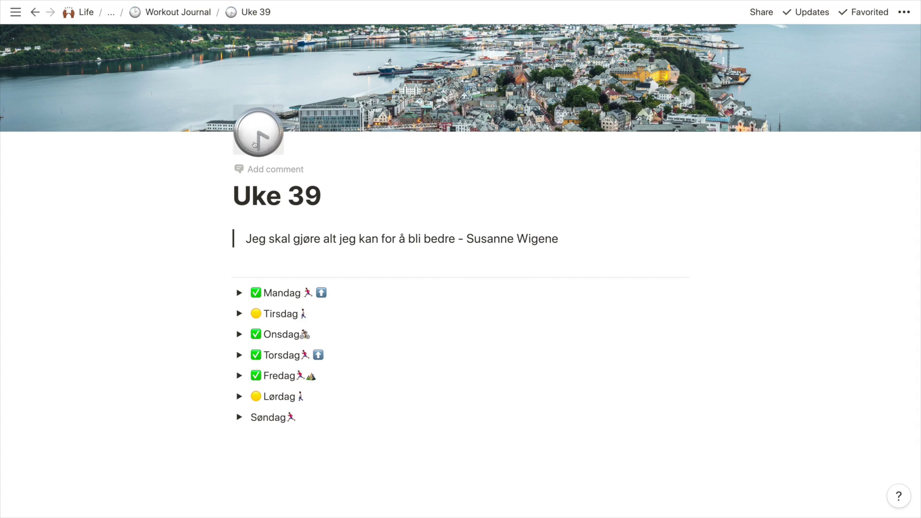
scroll(255, 144, "down", 3)
triple_click(357, 174)
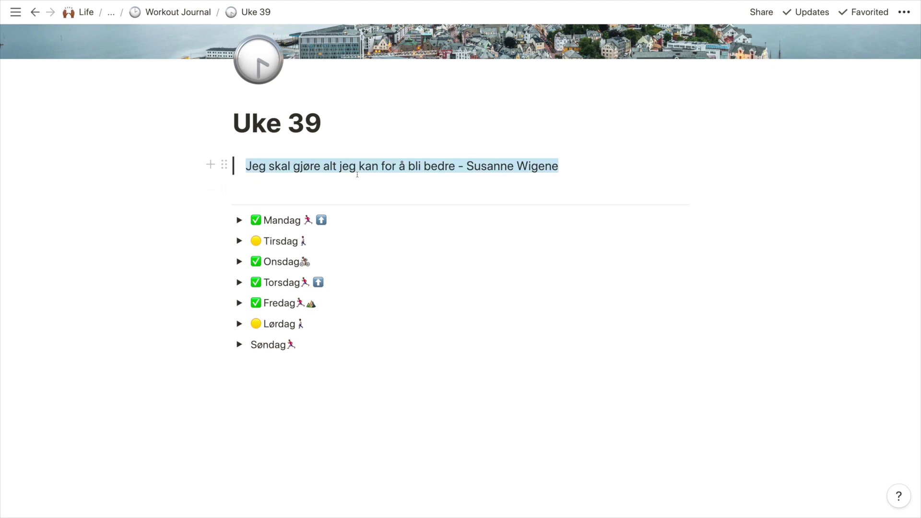
left_click(417, 185)
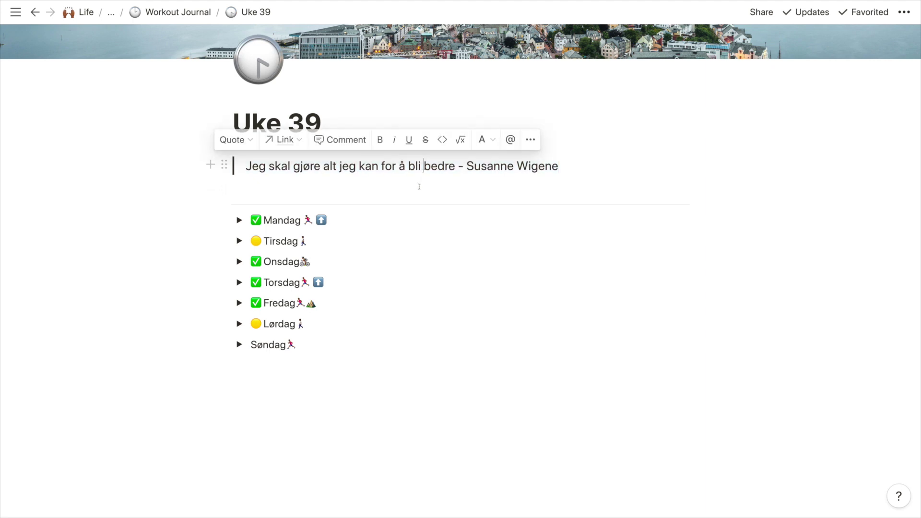
scroll(413, 207, "down", 1)
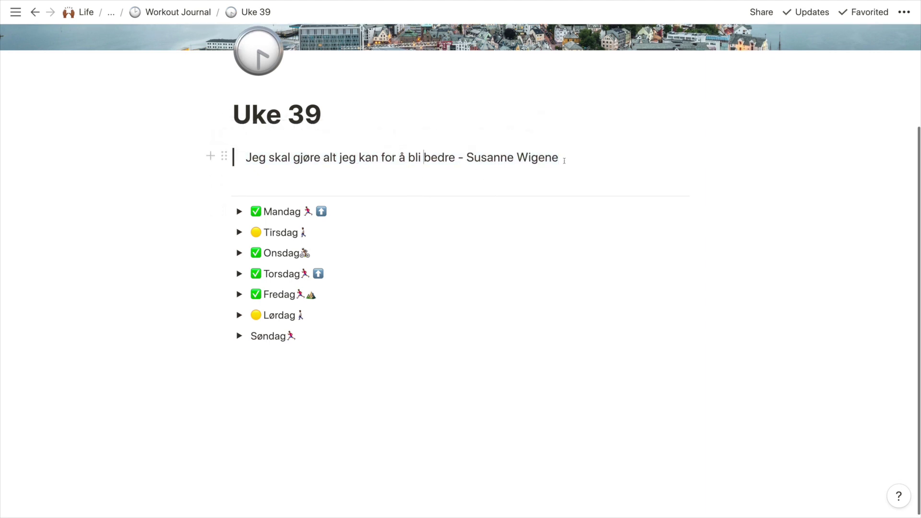
scroll(397, 178, "down", 1)
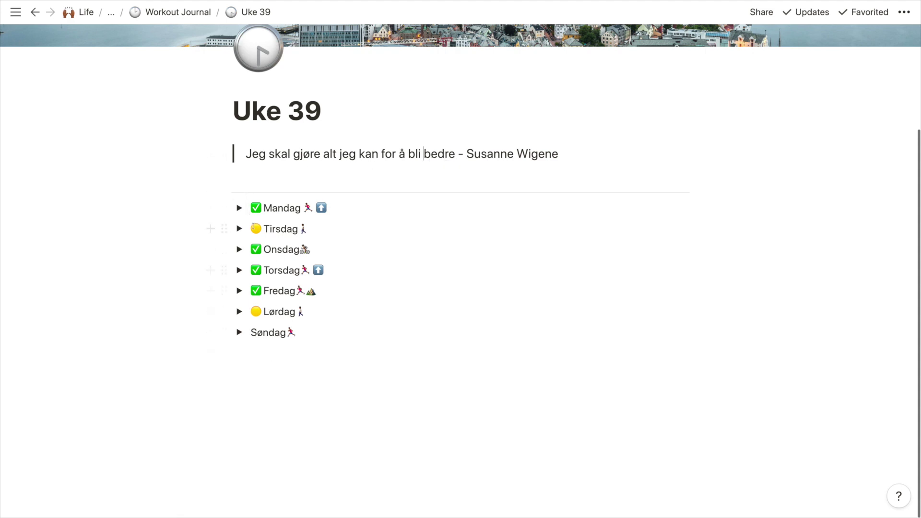
left_click(239, 208)
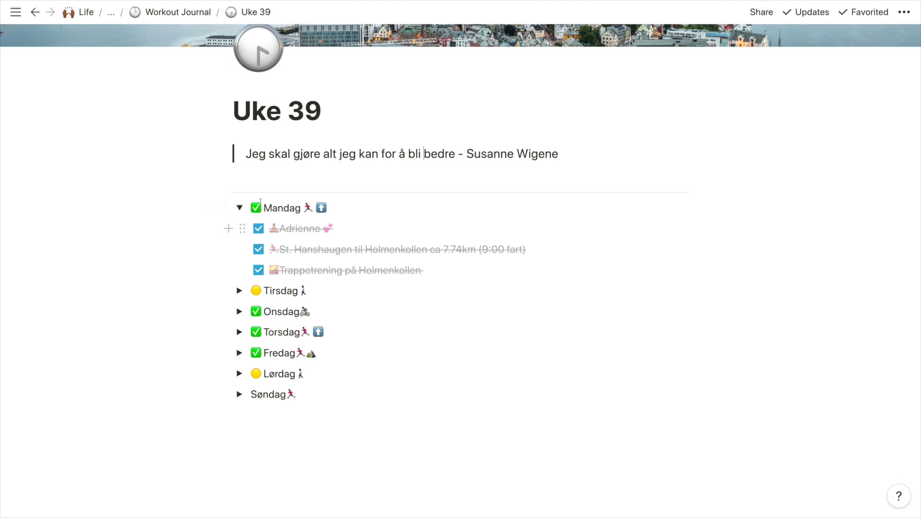
Expand and collapse Mandag and Tirsdag to review their workouts.
double_click(275, 208)
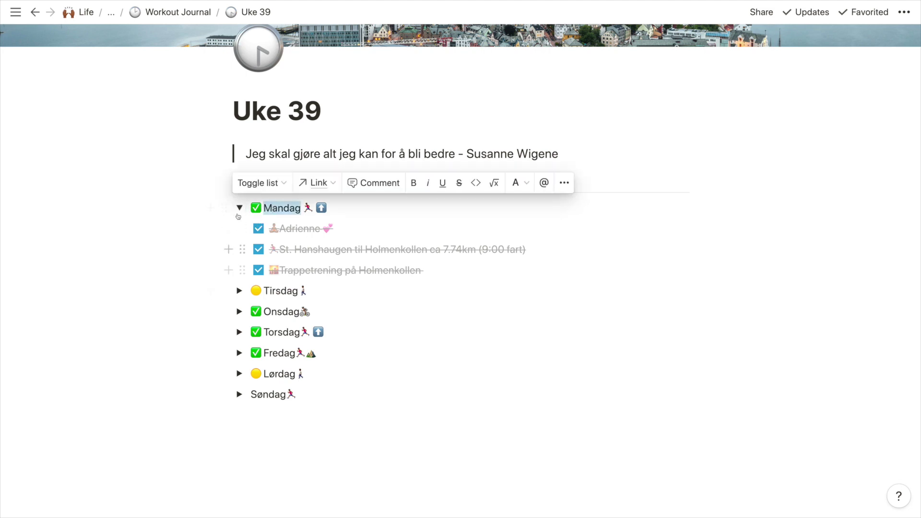
left_click(239, 208)
left_click(239, 229)
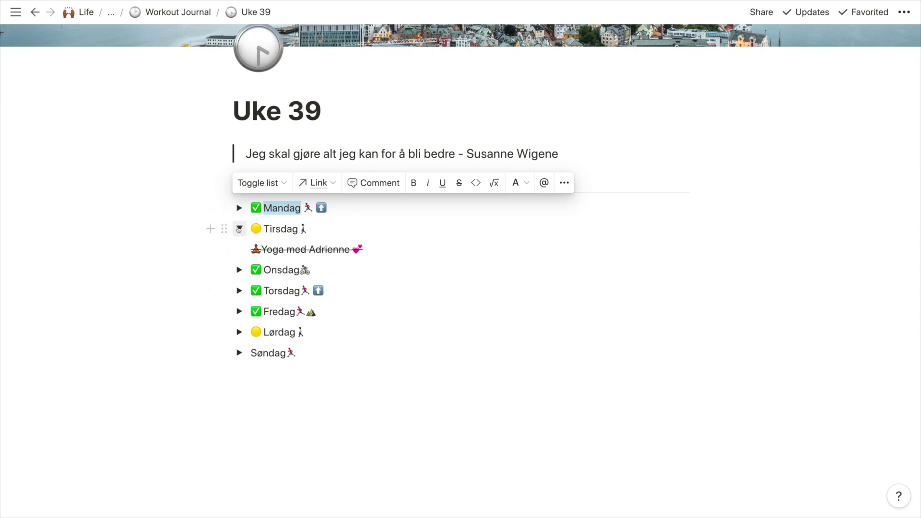
left_click(239, 229)
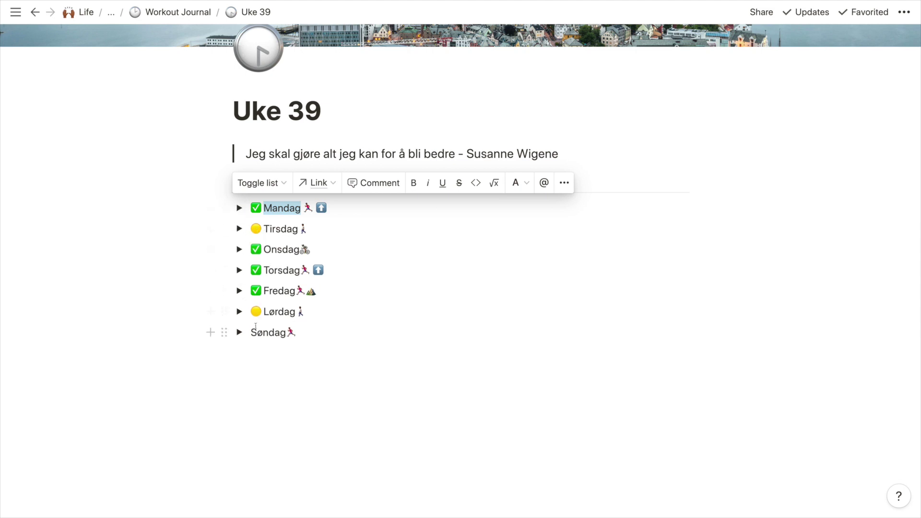
left_click(253, 333)
Expand Søndag, mark its yoga to-do as done and select the 5x1000 line.
left_click(239, 332)
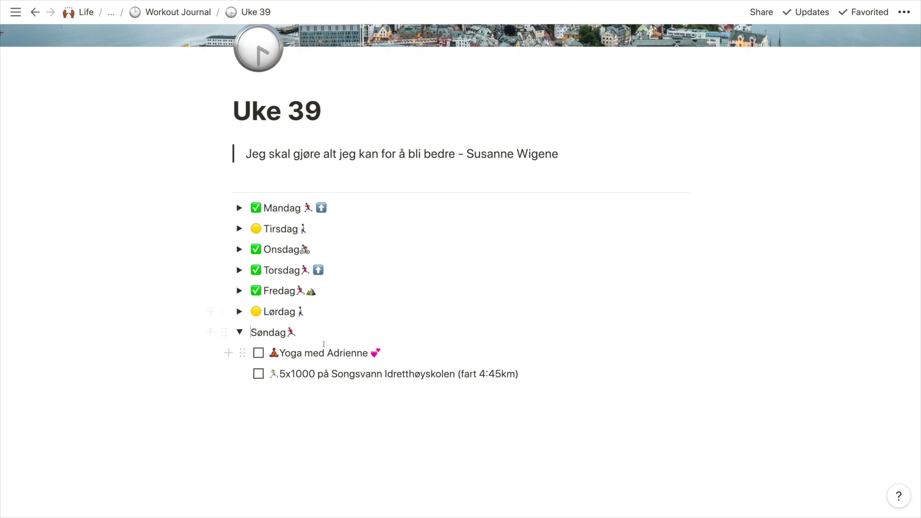
left_click(258, 353)
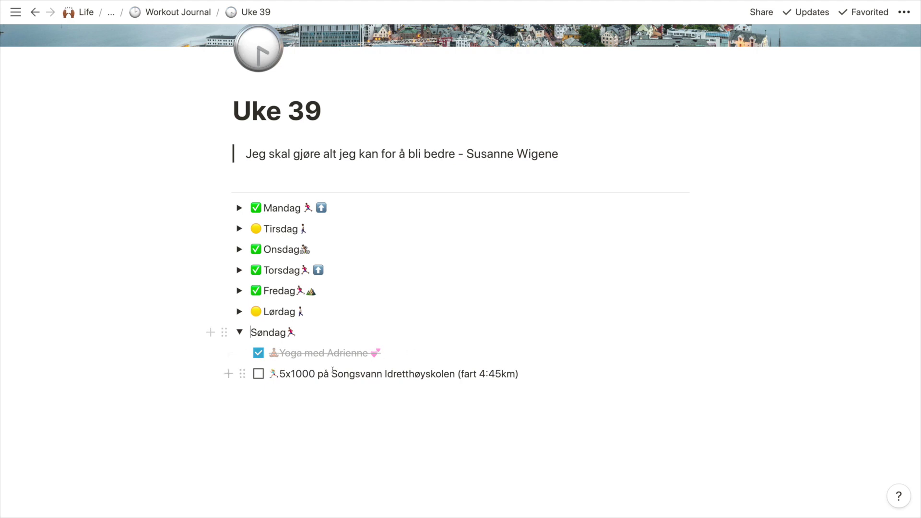
double_click(289, 373)
left_click(289, 373)
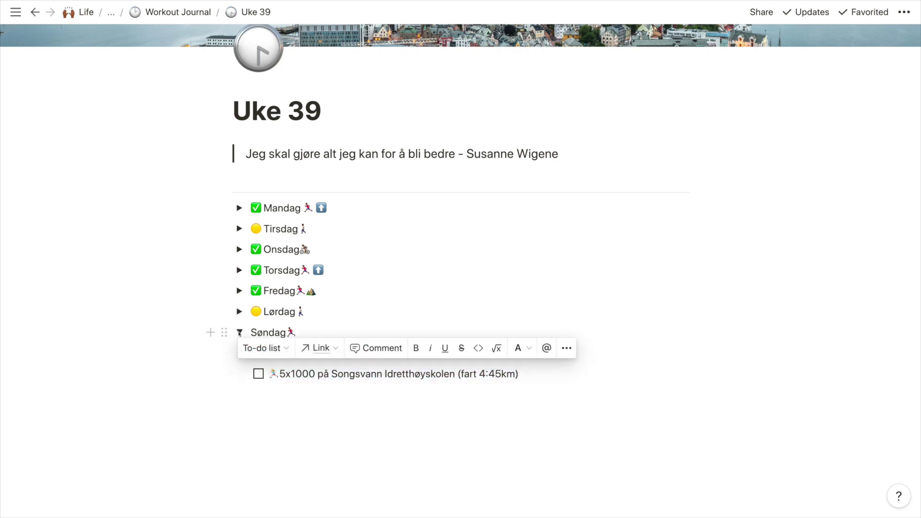
Toggle Mandag and Søndag again, then return to the Workout Journal page.
left_click(239, 331)
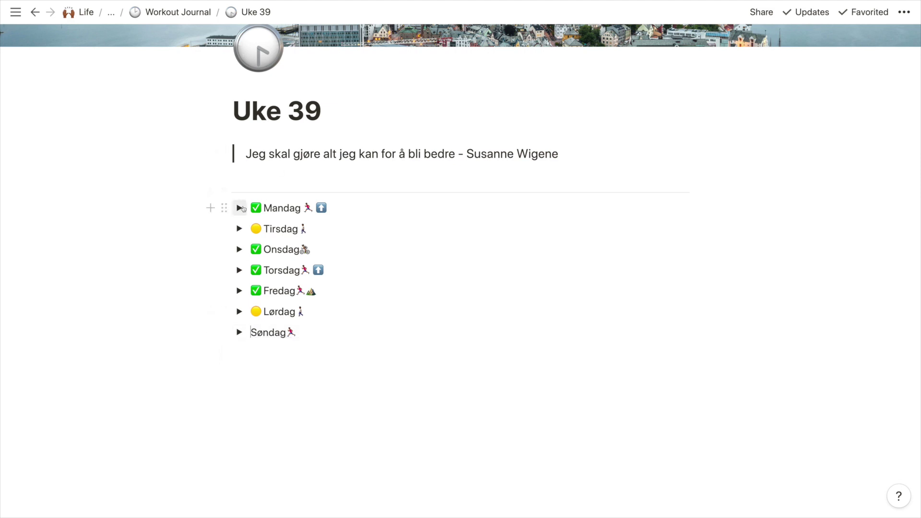
left_click(240, 208)
left_click(241, 208)
left_click(239, 331)
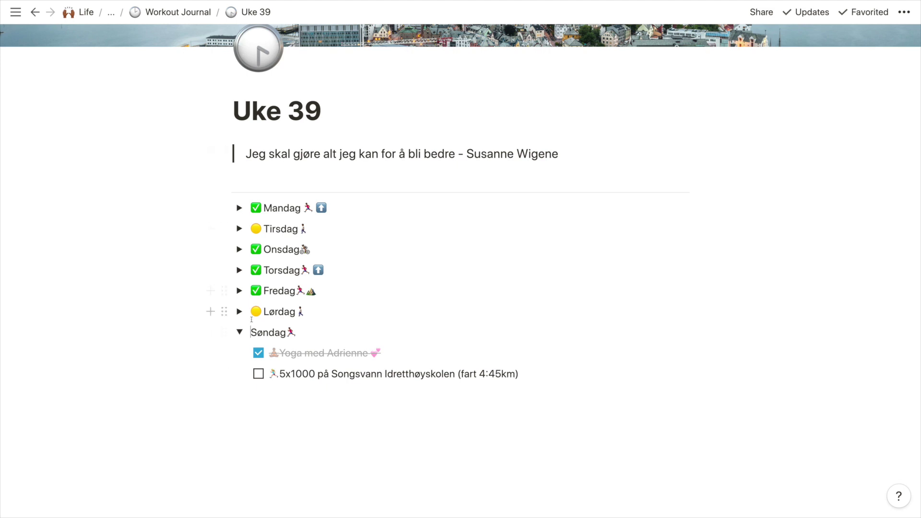
left_click(239, 332)
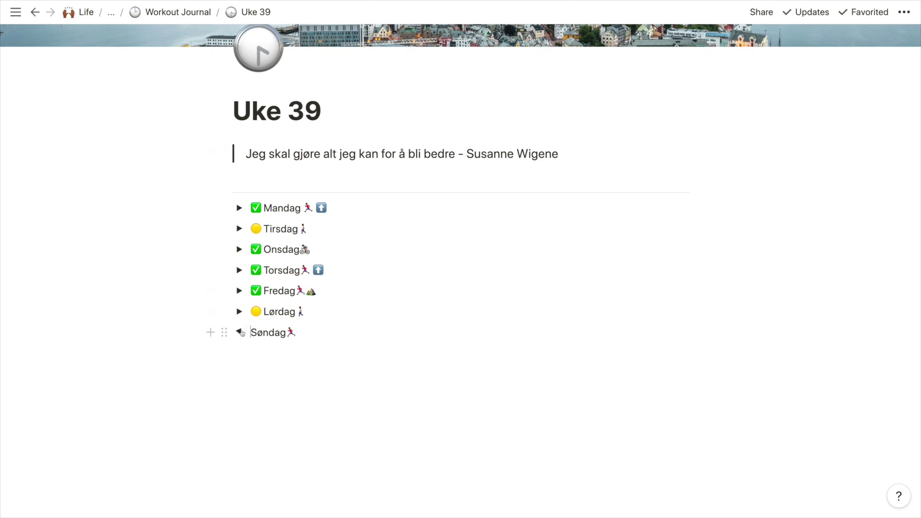
left_click(177, 12)
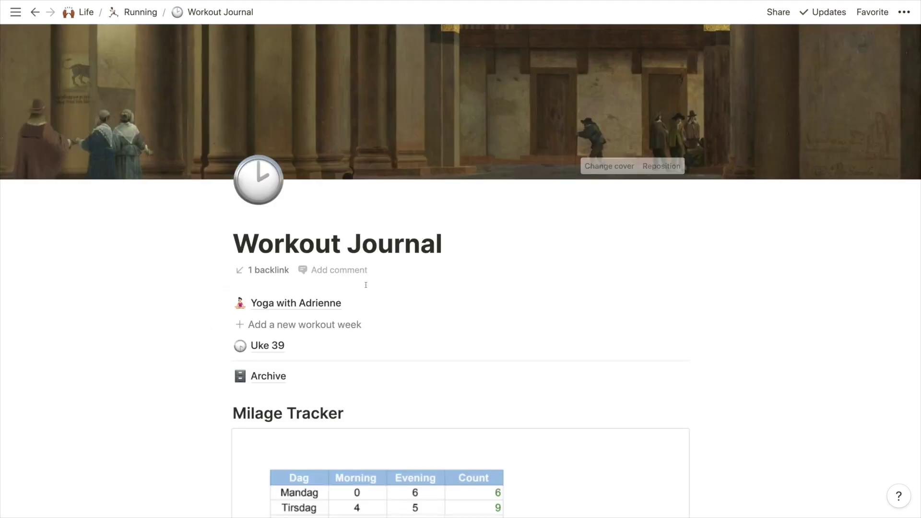
Open the 'Add a new workout week' button setup and its Uke #x template page.
scroll(349, 229, "down", 3)
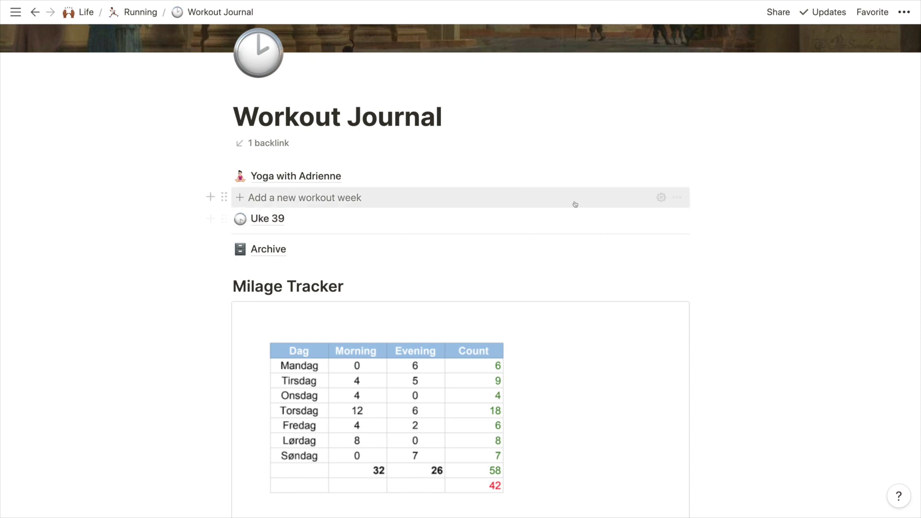
left_click(661, 198)
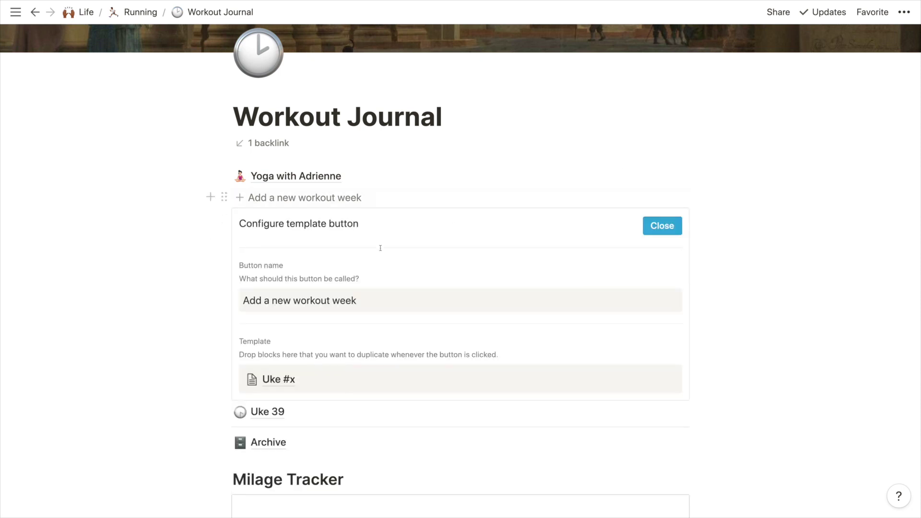
scroll(380, 246, "down", 2)
left_click(273, 294)
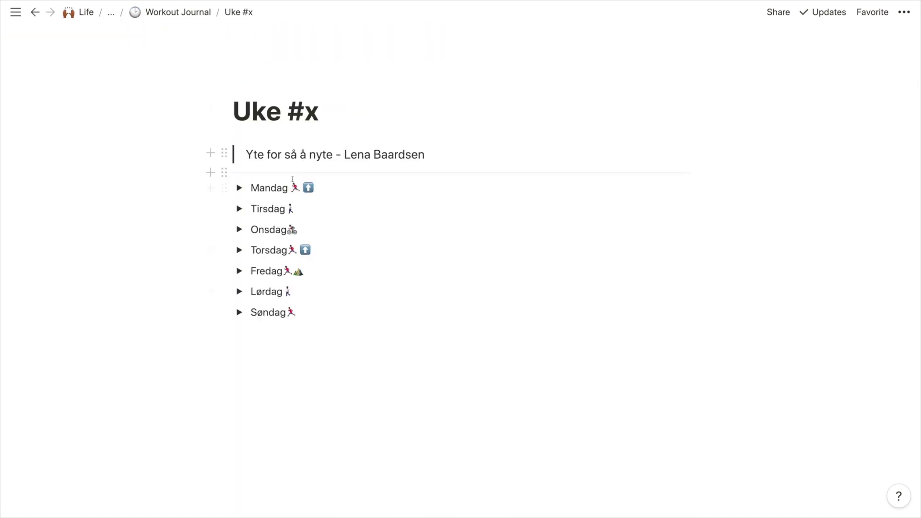
Expand Mandag, select each of its four to-dos, then collapse it again.
left_click(240, 188)
left_click(240, 188)
left_click(240, 189)
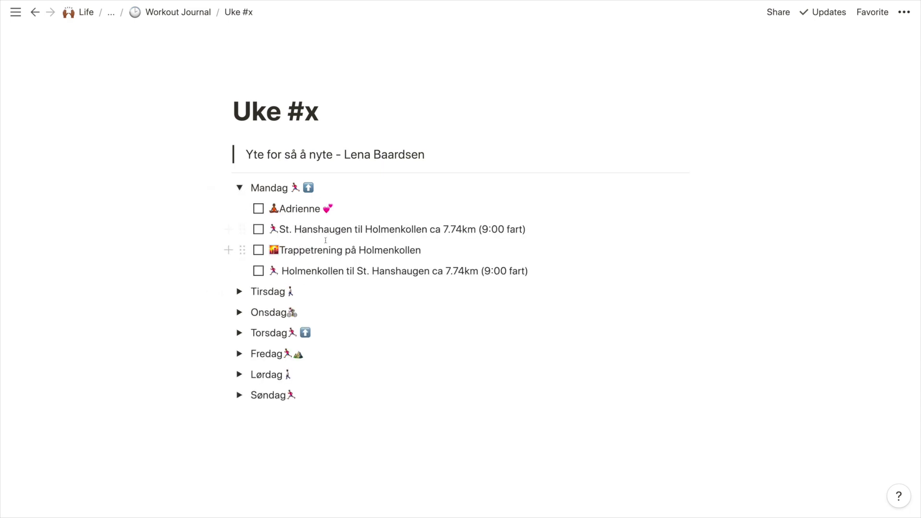
key("Escape")
double_click(279, 209)
triple_click(280, 209)
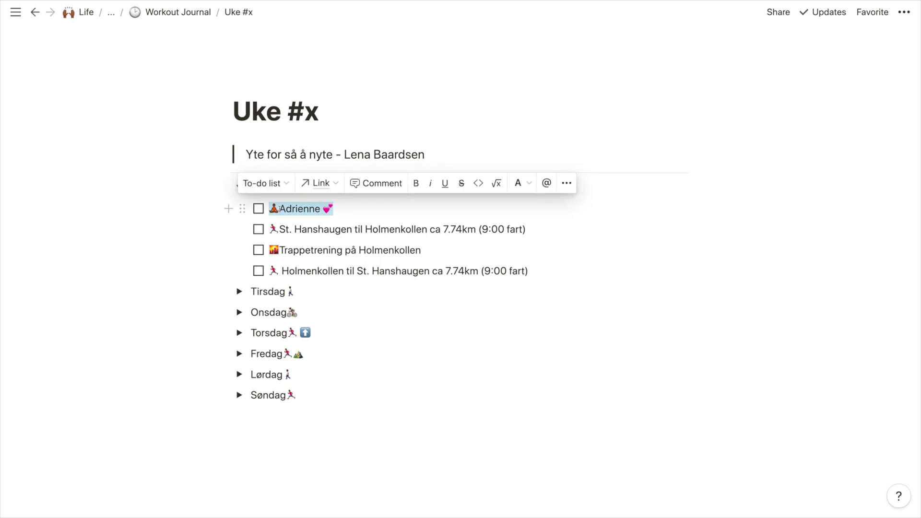
triple_click(301, 229)
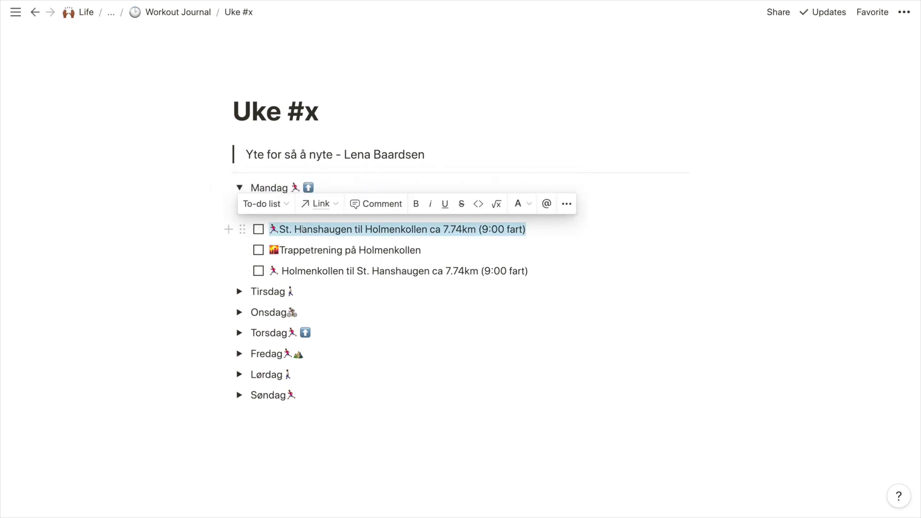
triple_click(324, 251)
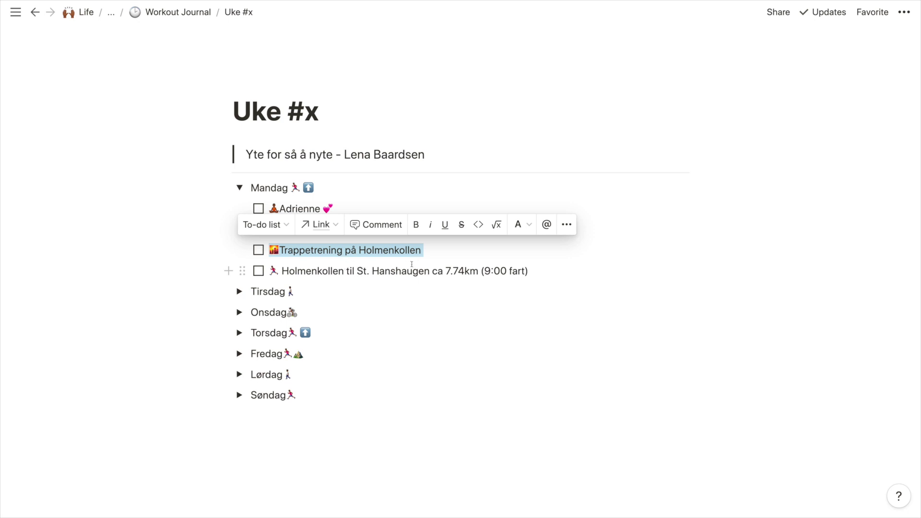
triple_click(312, 271)
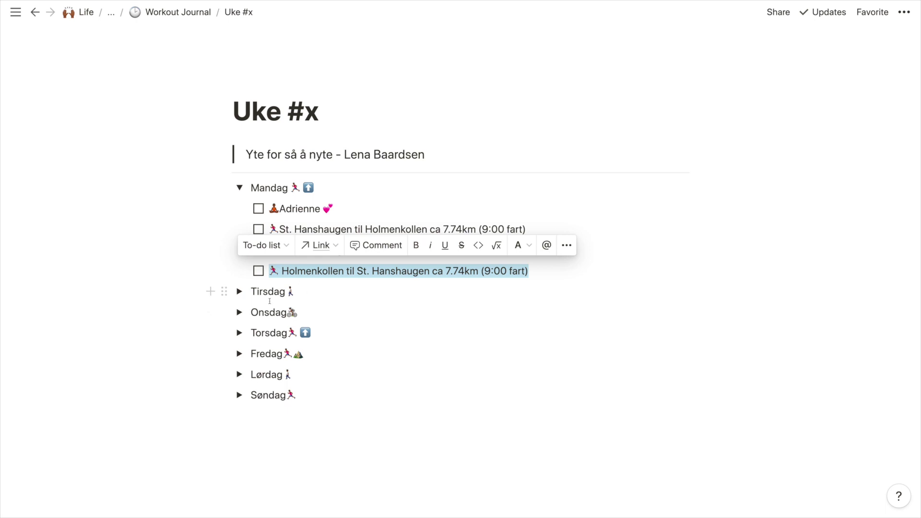
left_click(240, 188)
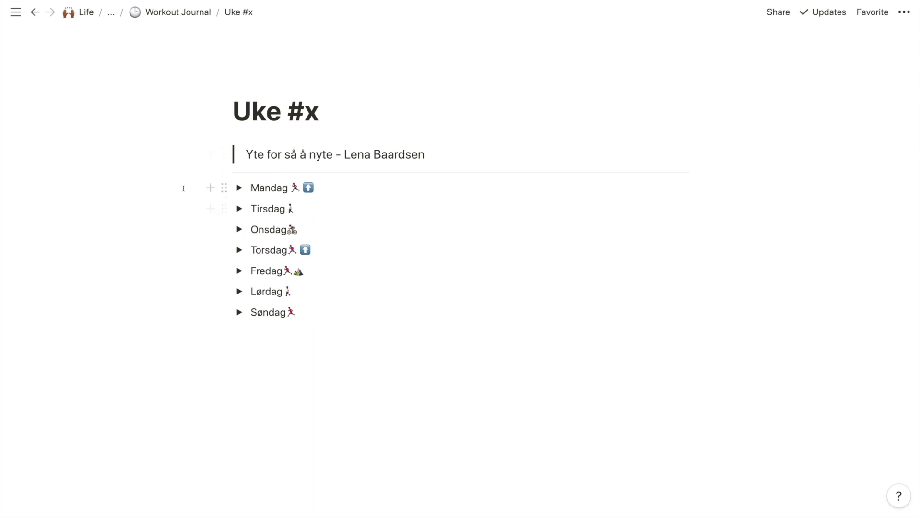
Add a sub-page above Milage Tracker titled 'My new Workout Dreams for 2020'.
left_click(134, 14)
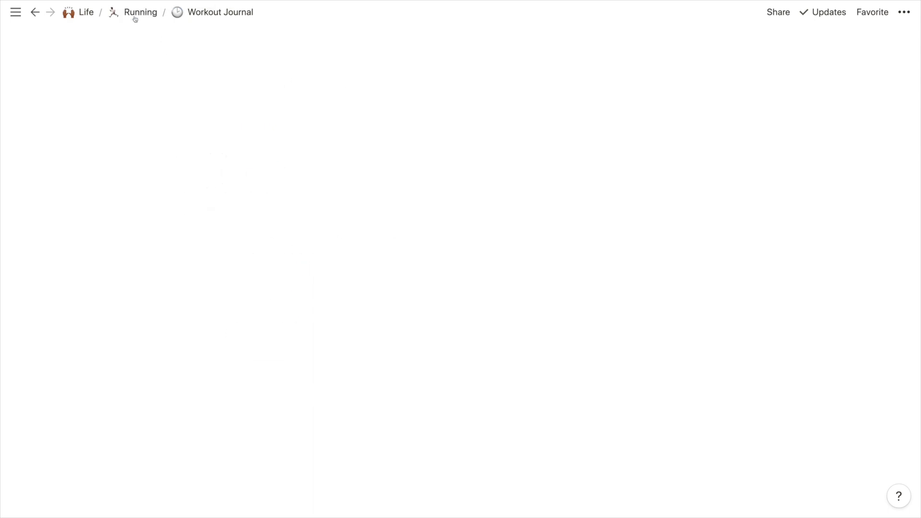
scroll(304, 167, "down", 4)
scroll(331, 85, "down", 2)
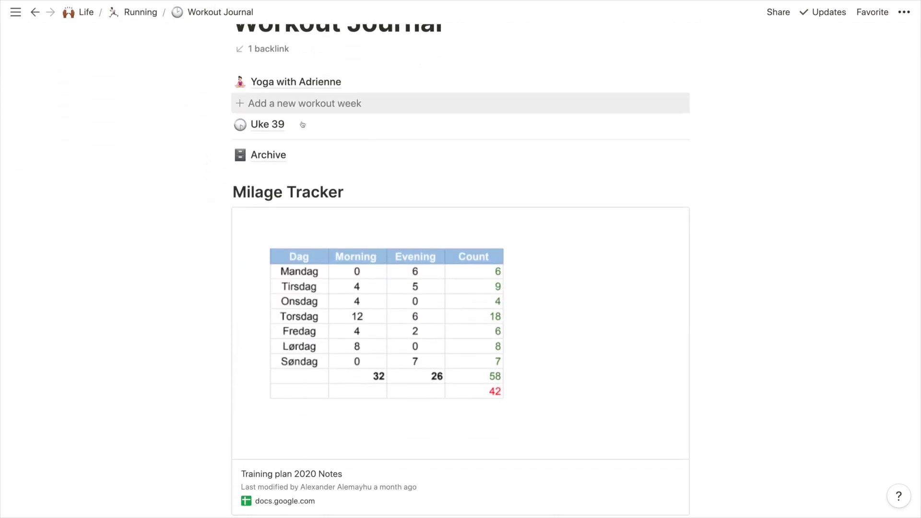
key("Return")
left_click(247, 175)
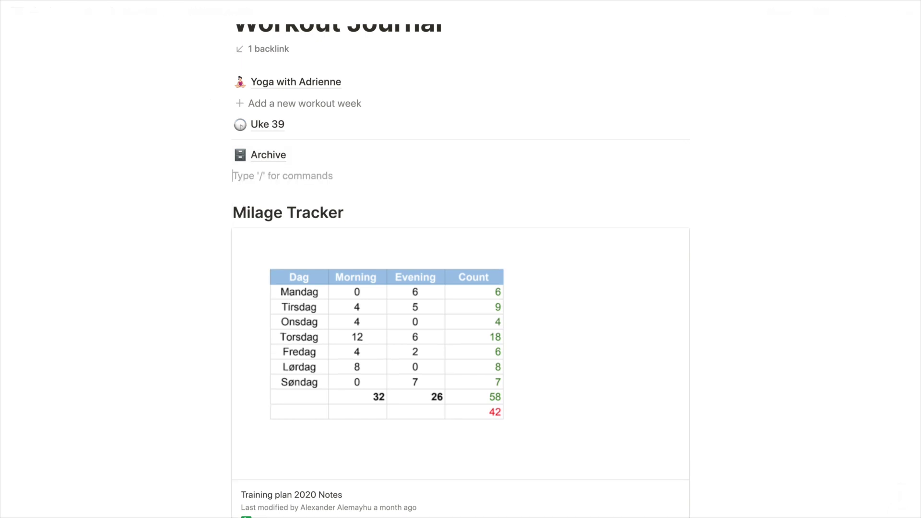
type("/page")
key("Return")
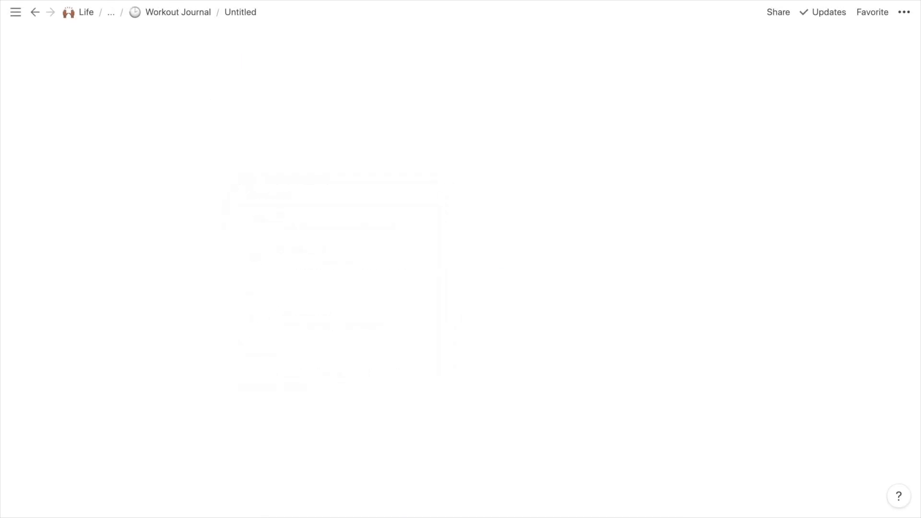
type("My new Work")
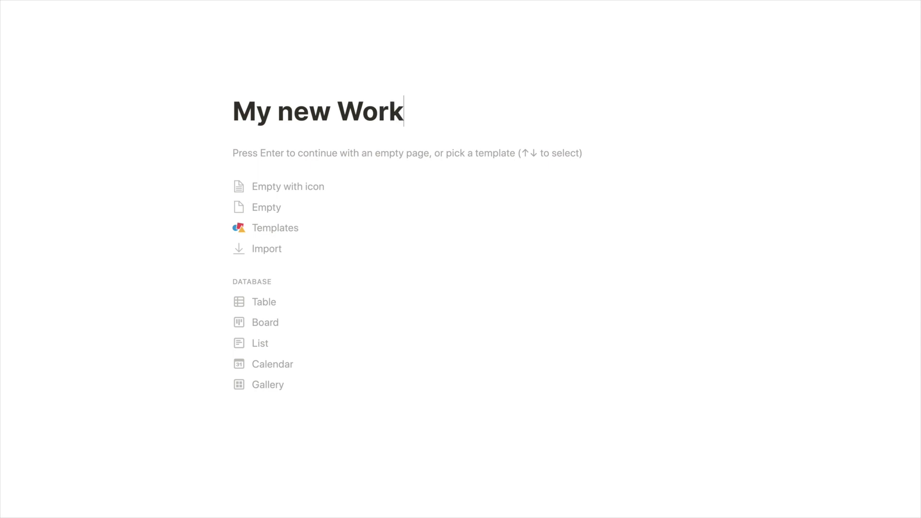
type("out ")
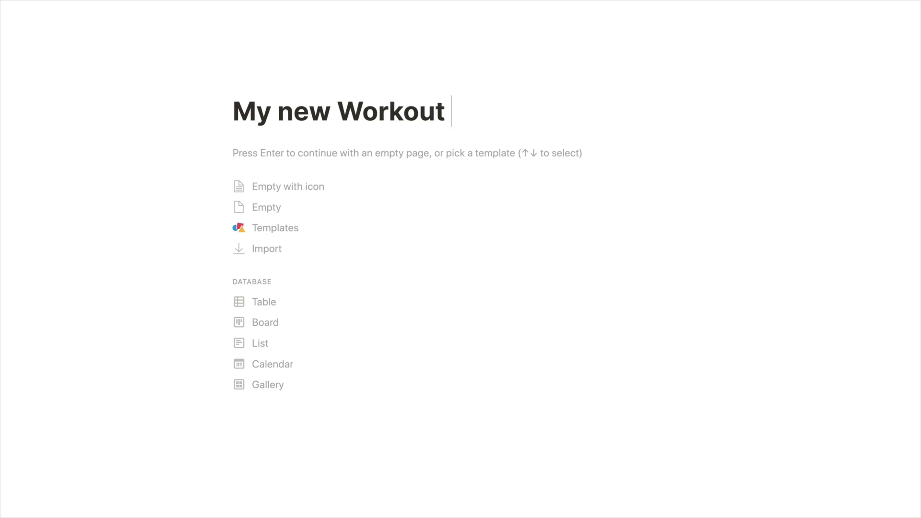
type("Dreams for 2020")
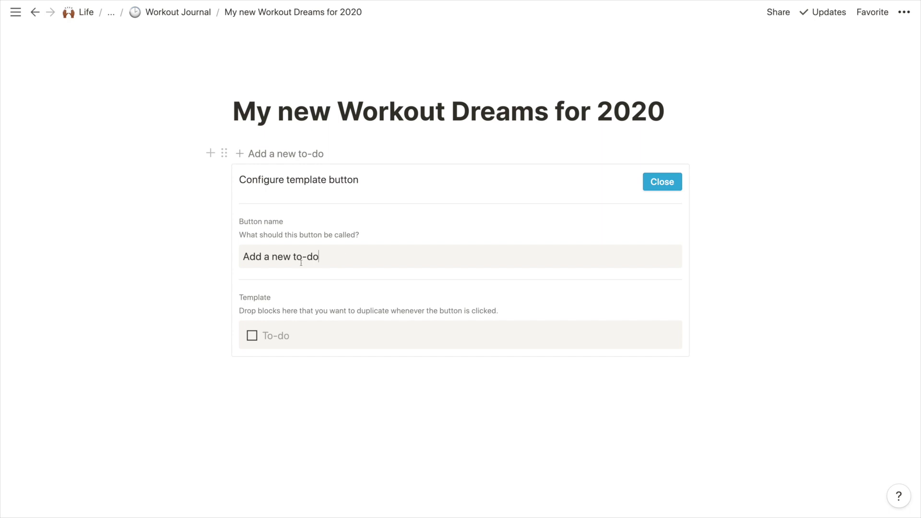
Rename the template button to 'New Week' and clear its To-do block.
triple_click(301, 263)
left_click(324, 259)
triple_click(324, 258)
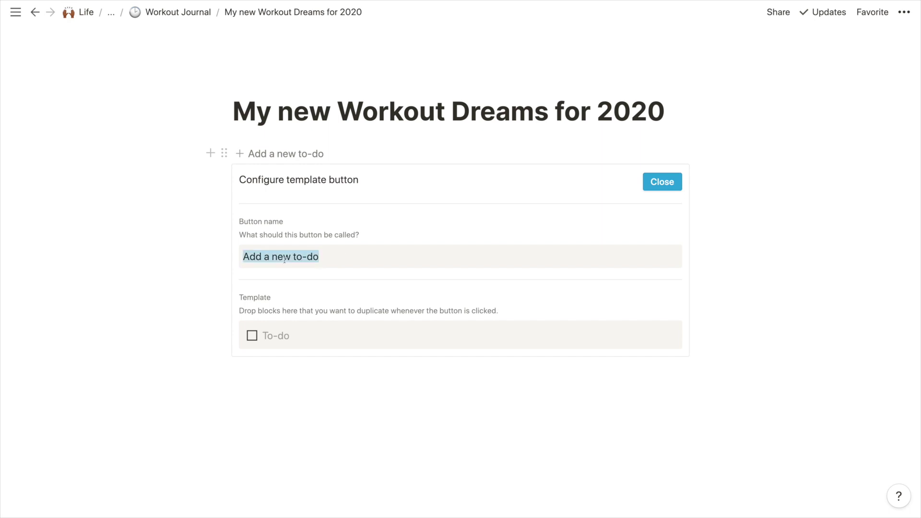
type("New Week")
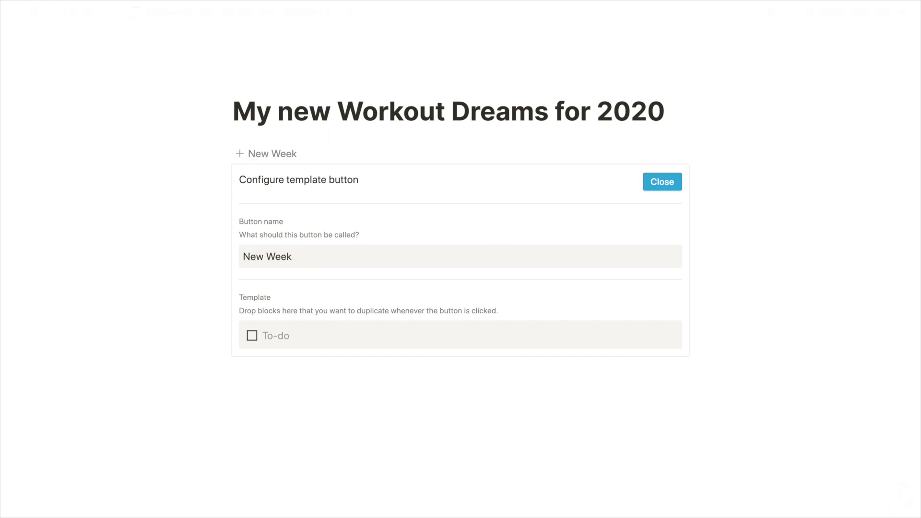
key("BackSpace")
Add a 'Week #x' sub-page to the template with weekday toggles starting at Monday.
type("/page")
key("Return")
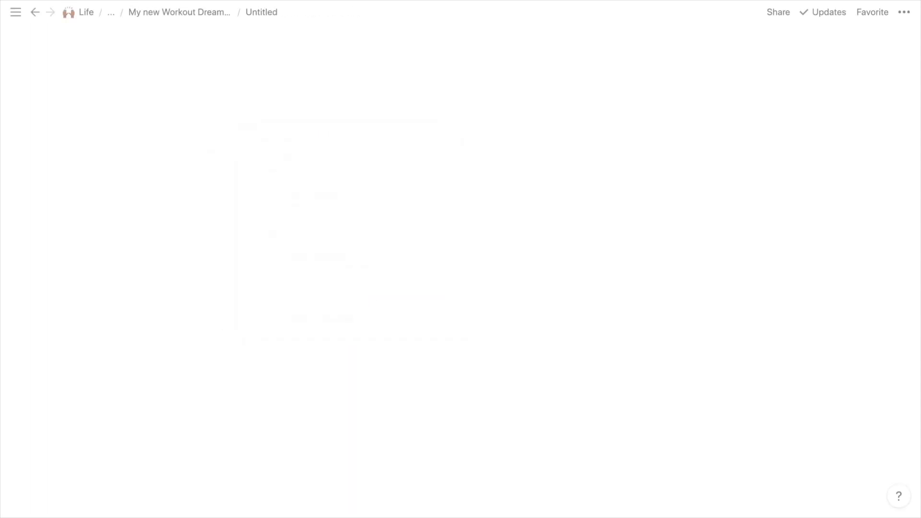
type("Week #x")
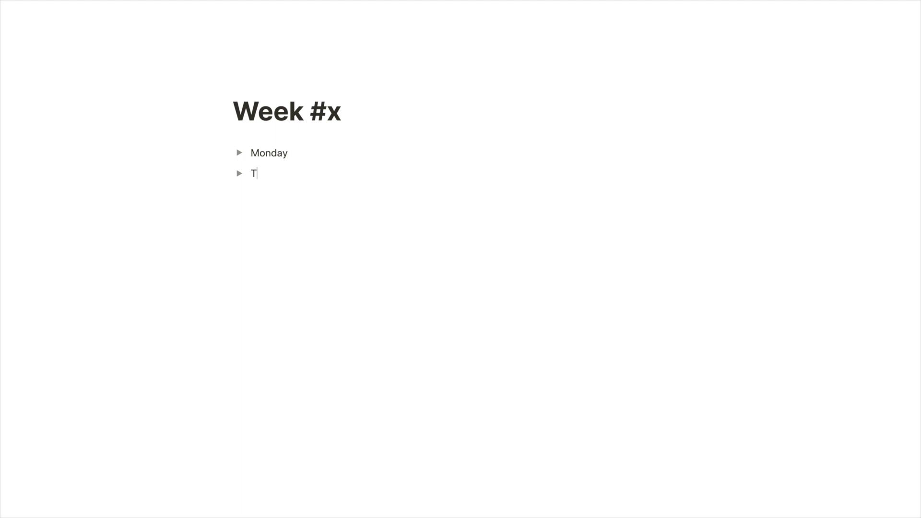
type("day")
key("Return")
type("Th")
key("BackSpace")
key("BackSpace")
type("Wedn")
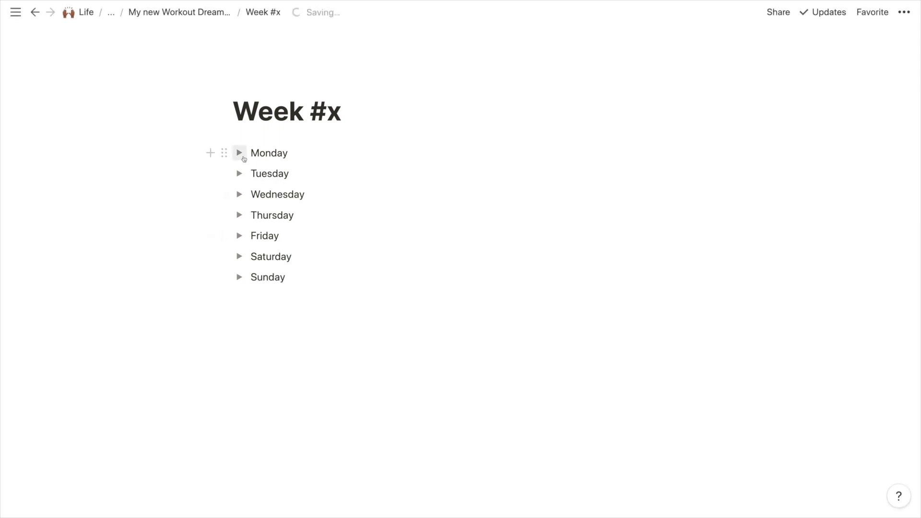
Under Monday, add the to-do 'Stair workouts for 70minutes'.
left_click(239, 152)
left_click(302, 153)
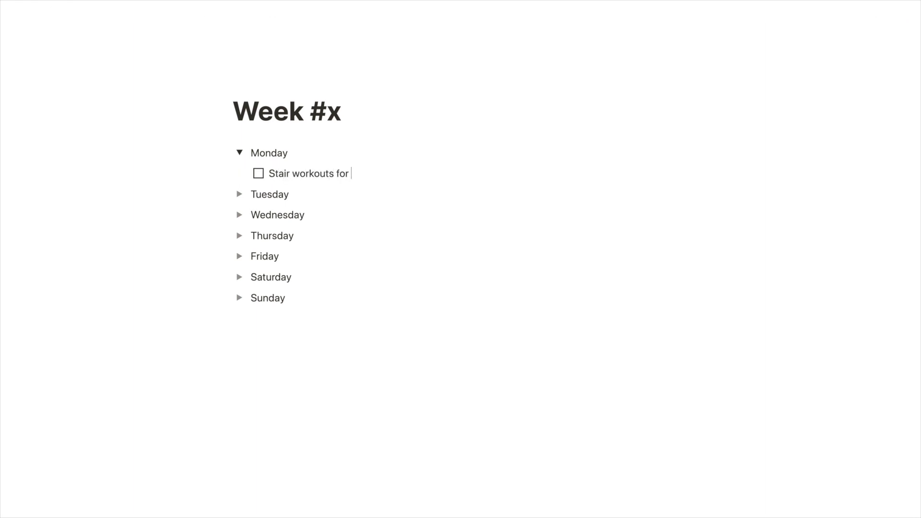
type("1")
key("BackSpace")
type("70minutes")
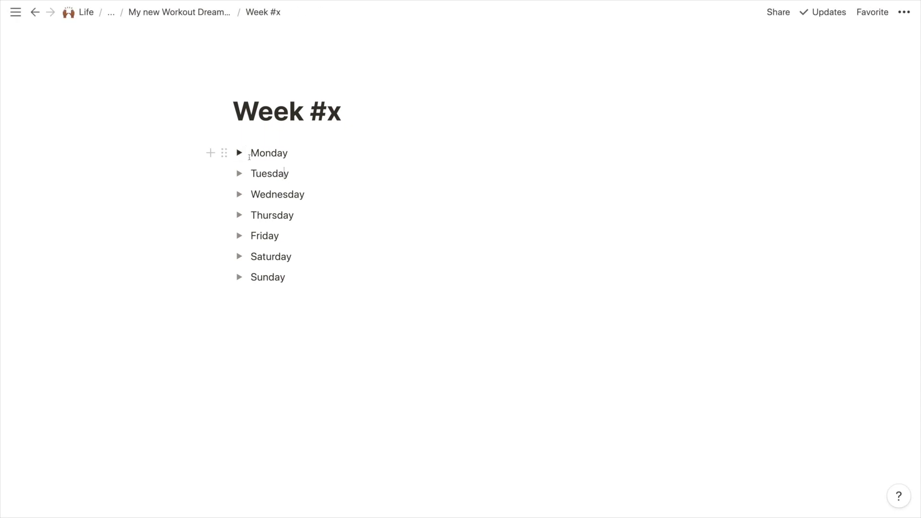
Give Tuesday a 'Rest day' note and duplicate it under Wednesday.
left_click(240, 173)
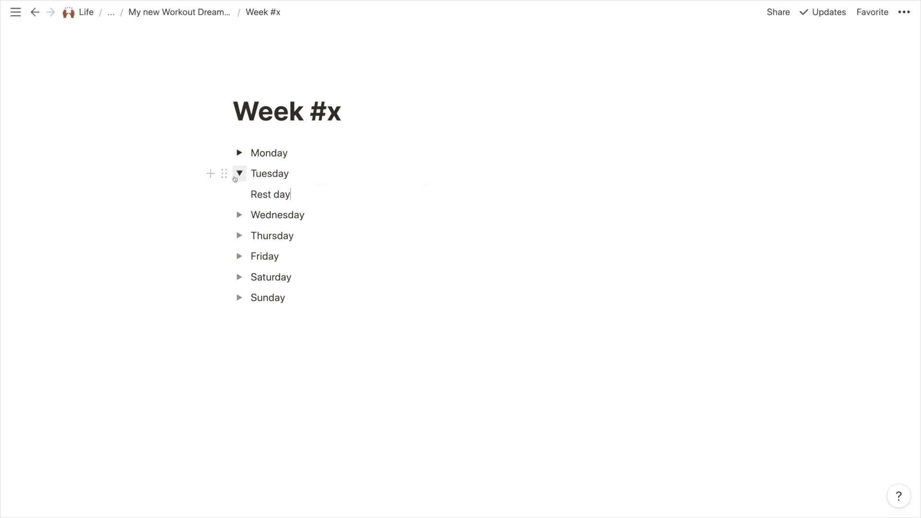
key("ctrl+d")
left_click_drag(241, 214, 281, 237)
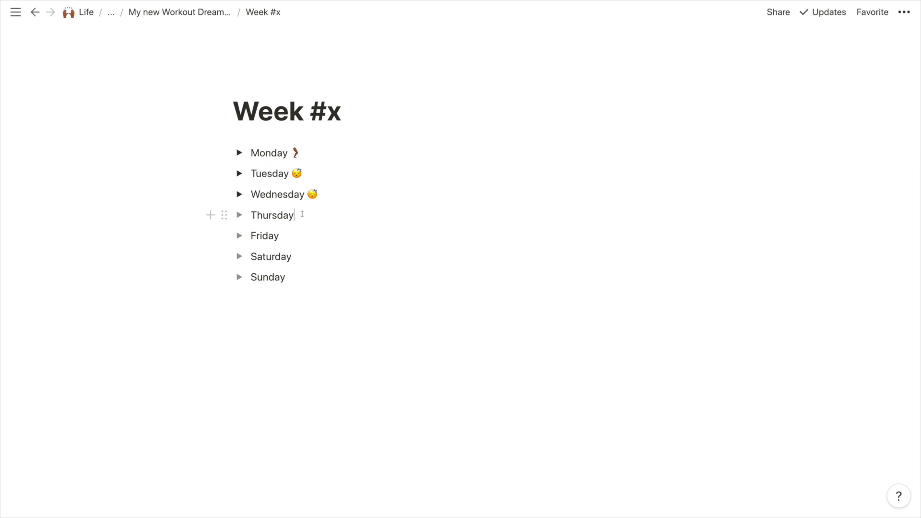
Copy Monday's leg emoji onto Thursday.
key("super+Return")
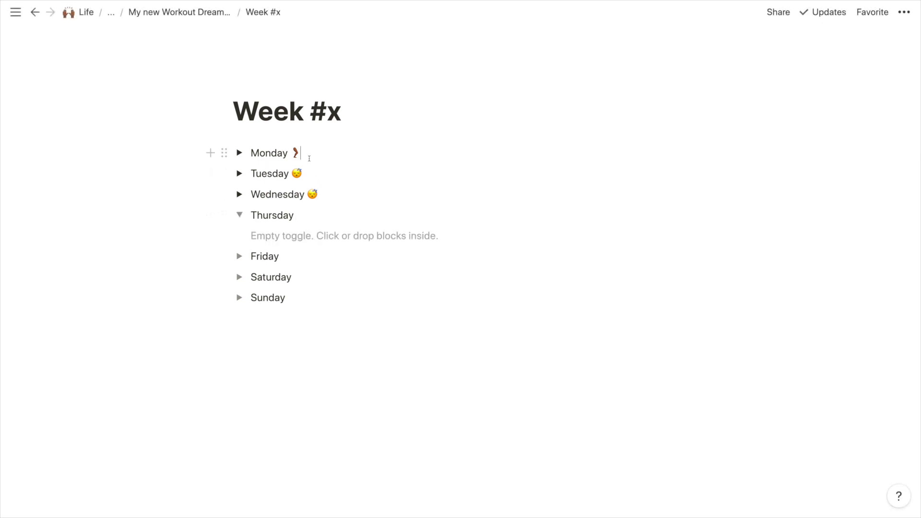
left_click_drag(304, 154, 291, 153)
key("super+c")
left_click(321, 220)
key("super+v")
Add a runner emoji after Friday and copy the sleeping emoji for Saturday.
key("Down")
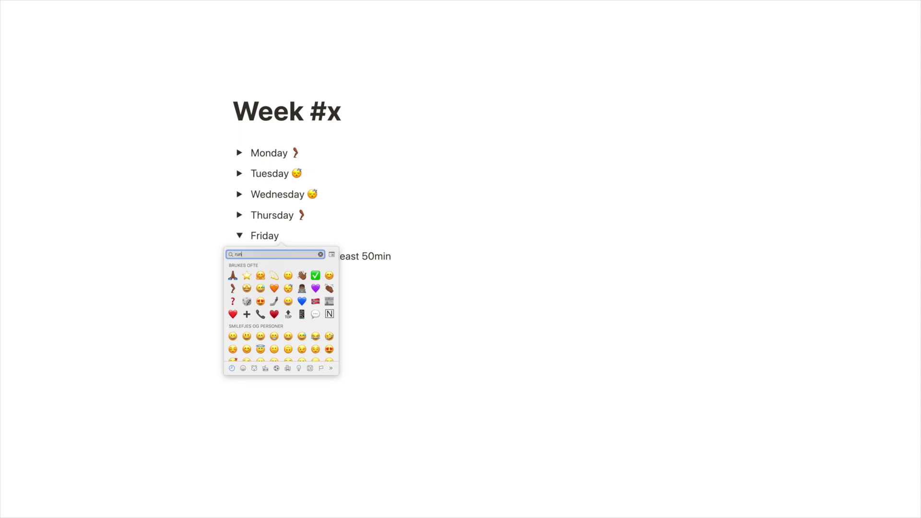
key("Down")
key("Right")
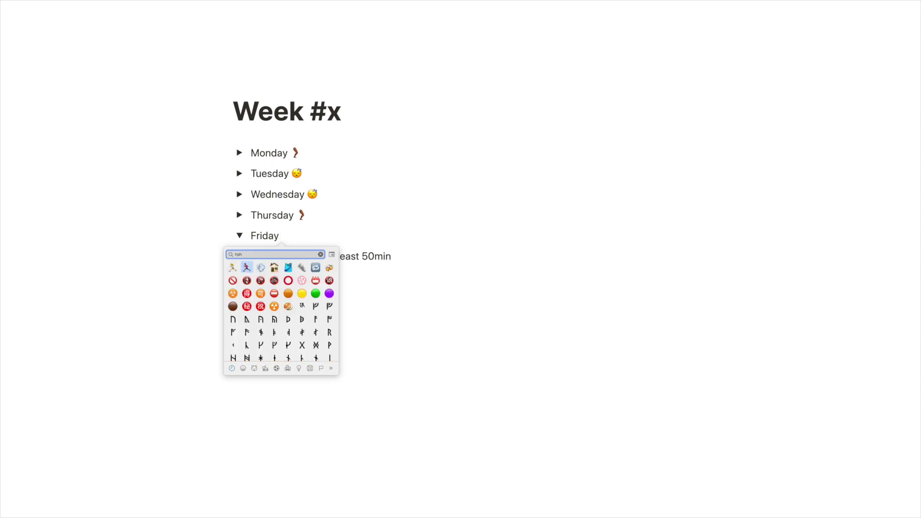
key("Return")
key("super+Return")
key("super+Return")
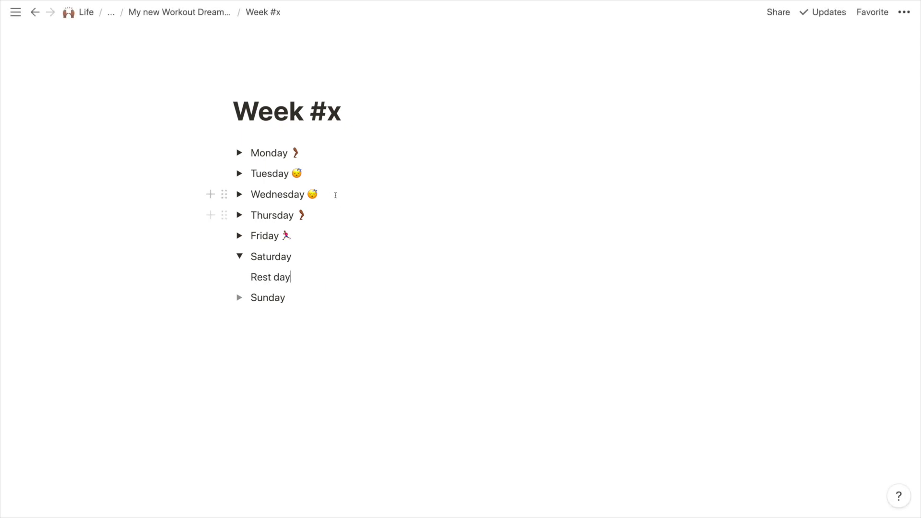
key("shift+Left")
key("ctrl+c")
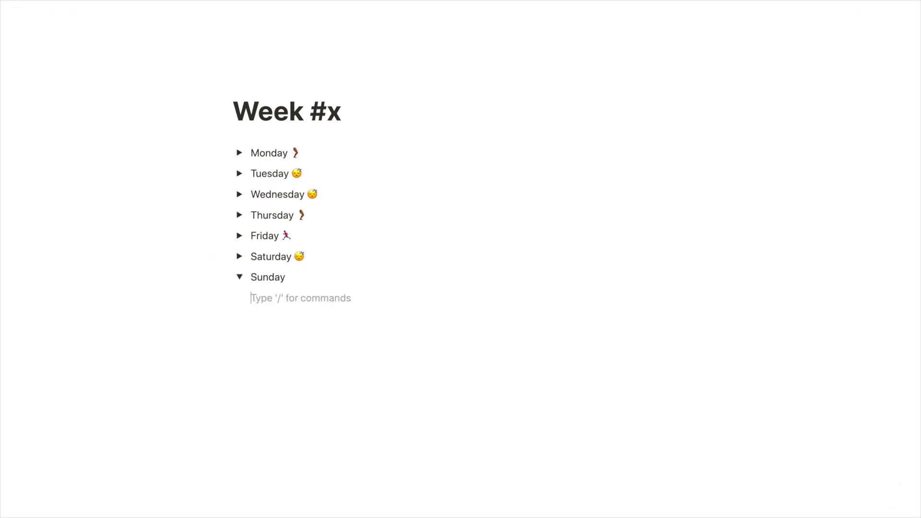
Add a 'Track workout' to-do under Sunday and tag Sunday with a runner emoji.
type("[] Track")
type(" workouts")
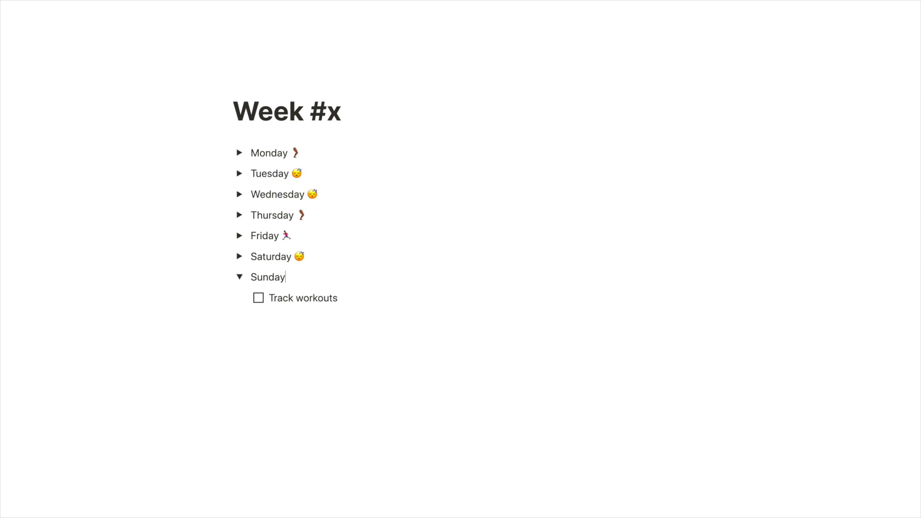
key("ctrl+super+space")
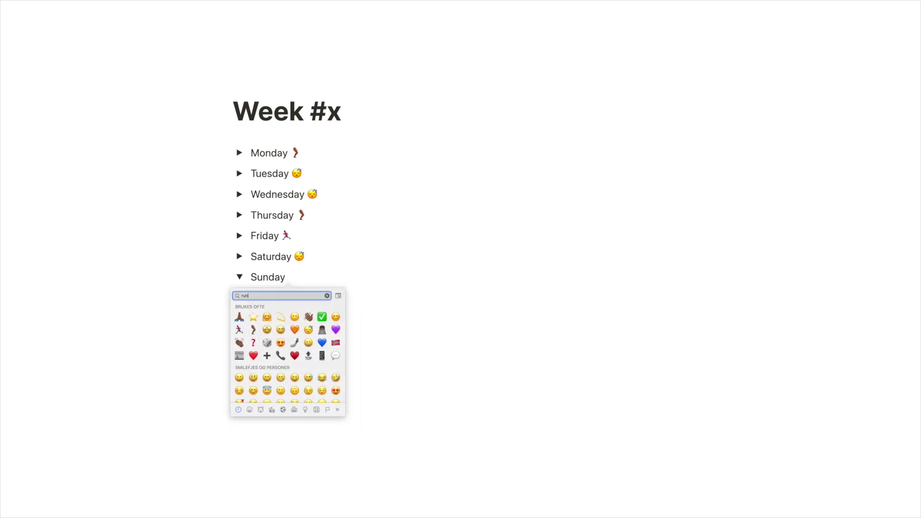
key("Return")
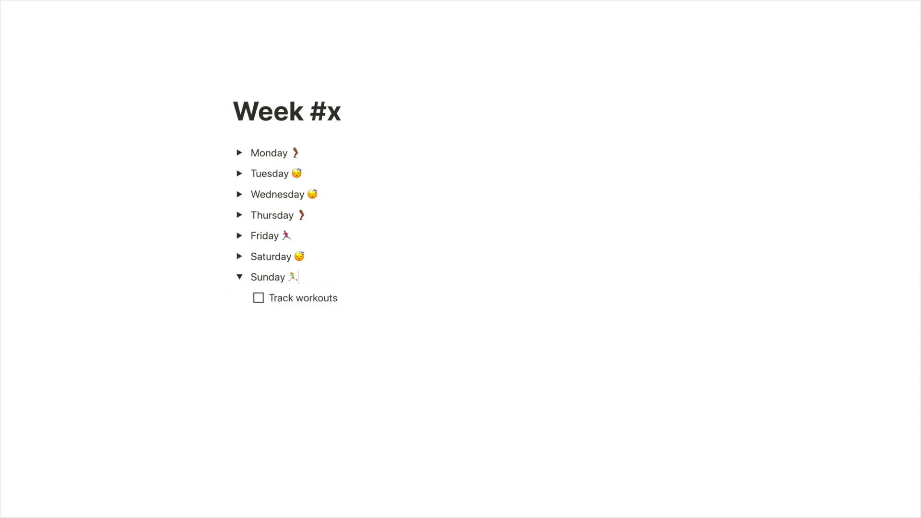
Add a wind-blowing emoji to Sunday, found by searching 'run', and collapse the Sunday toggle.
key("ctrl+super+space")
type("run")
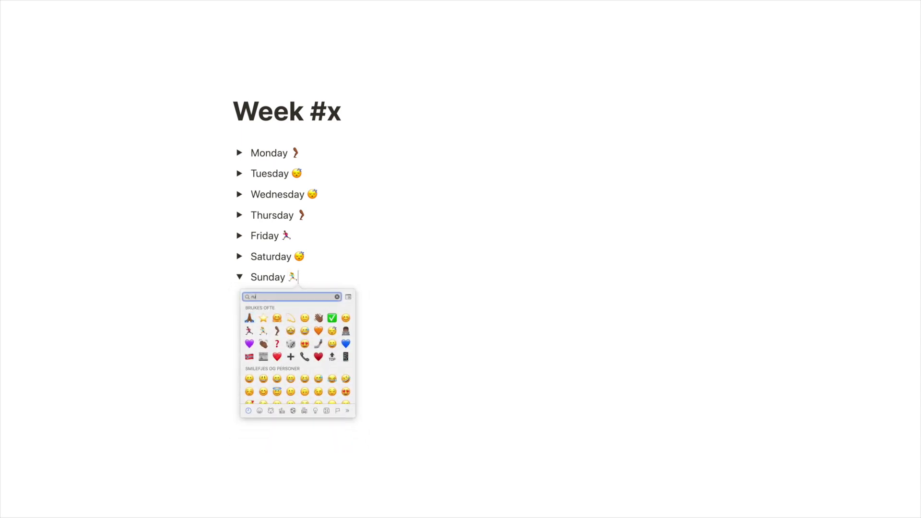
key("Right")
key("Right")
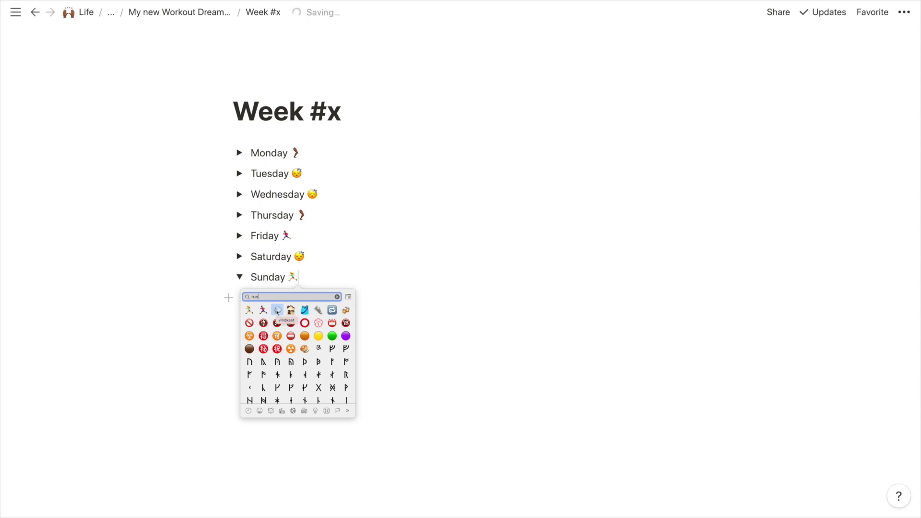
left_click(277, 311)
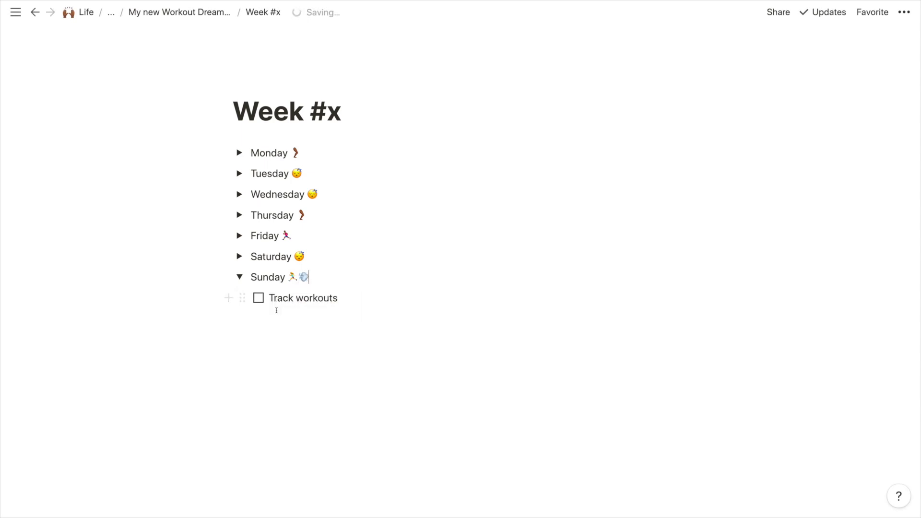
left_click(239, 277)
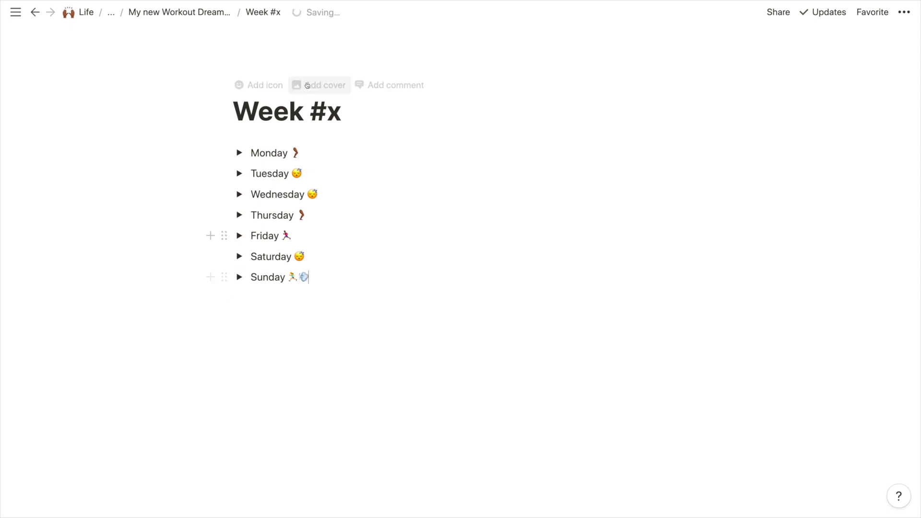
Create a new week page from the New Week template, retitle it 'Week 40', and open it.
left_click(213, 12)
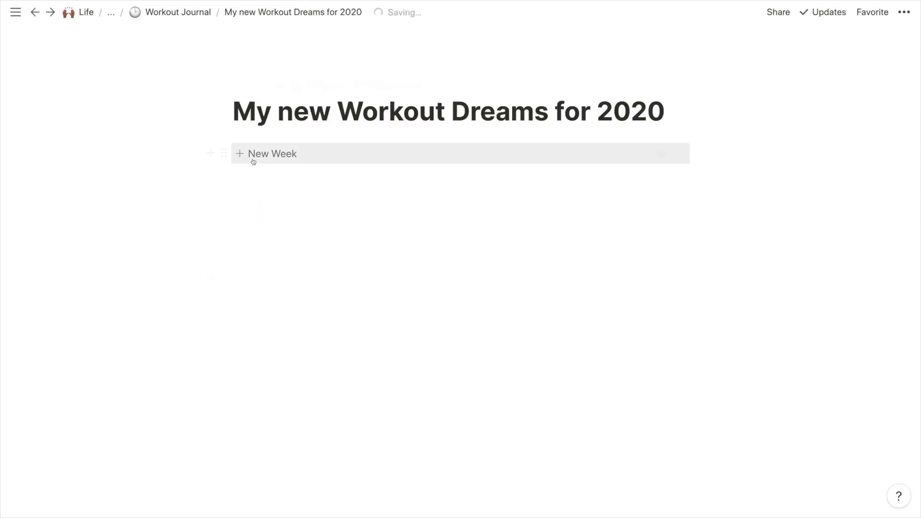
left_click(272, 157)
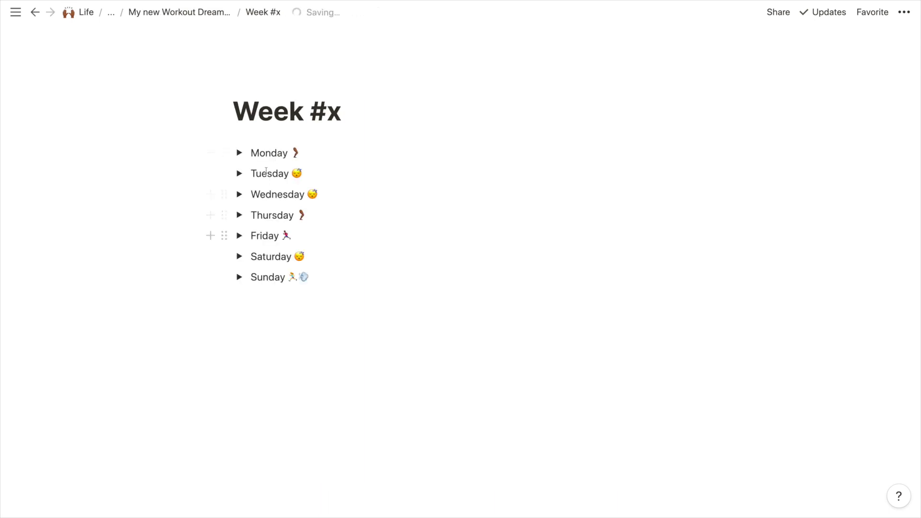
left_click(342, 111)
key("BackSpace")
key("BackSpace")
key("BackSpace")
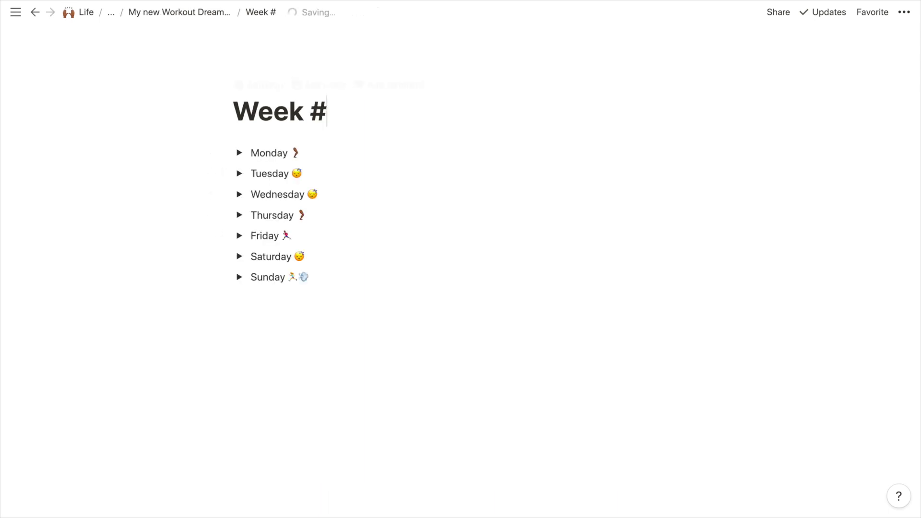
type("40")
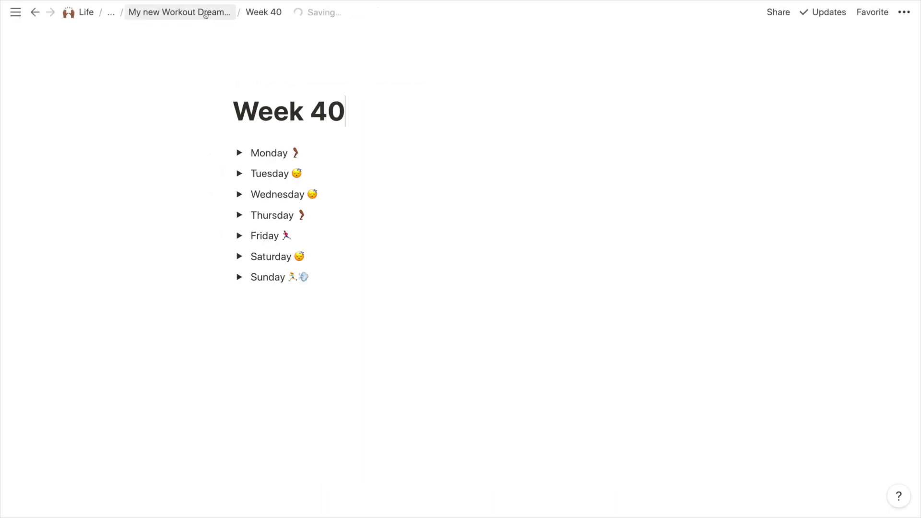
left_click(179, 12)
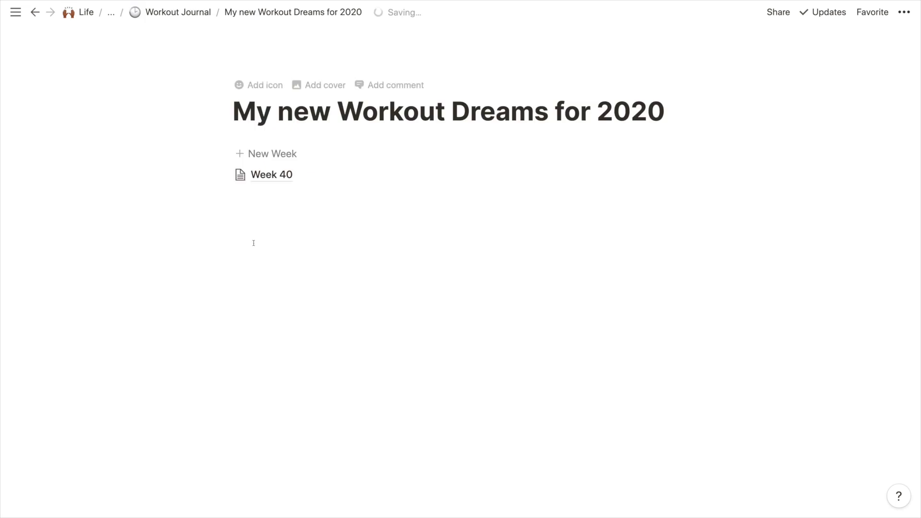
left_click(269, 177)
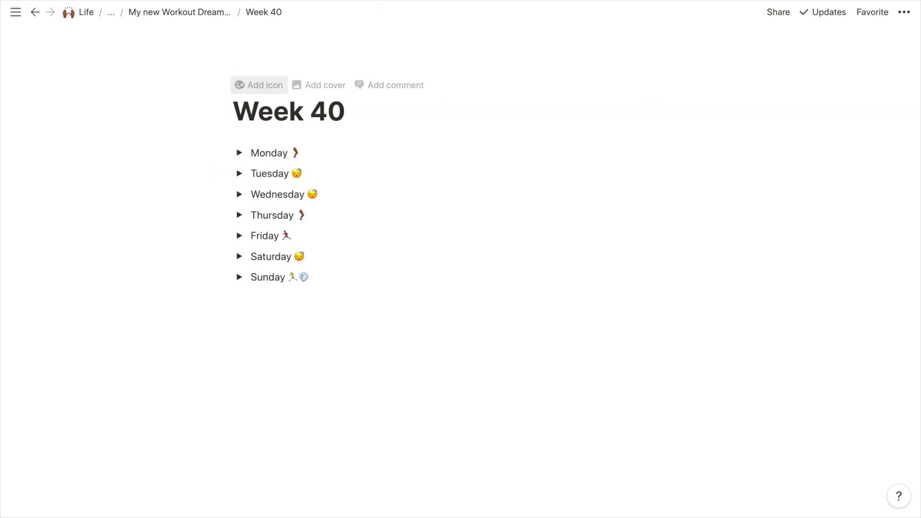
Give Week 40 a bronze medal icon and a cover, switching the cover source to Unsplash.
left_click(241, 84)
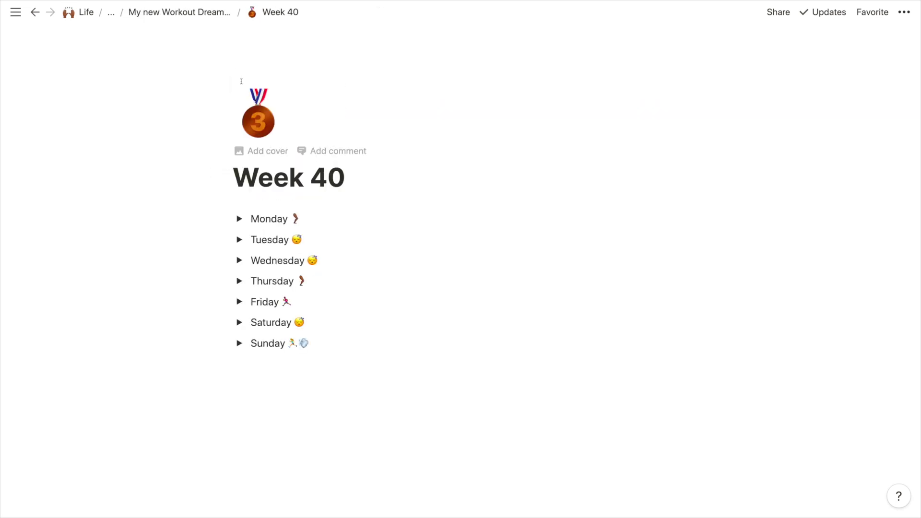
left_click(255, 150)
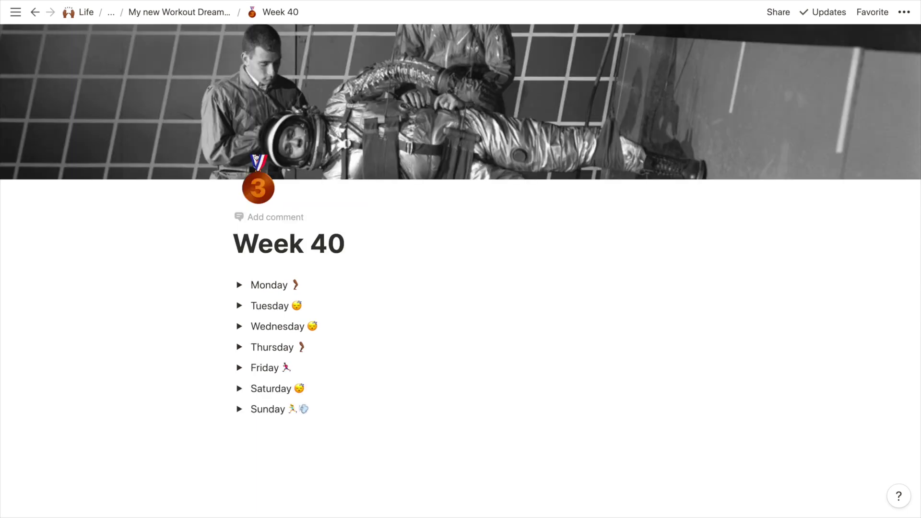
mouse_move(532, 147)
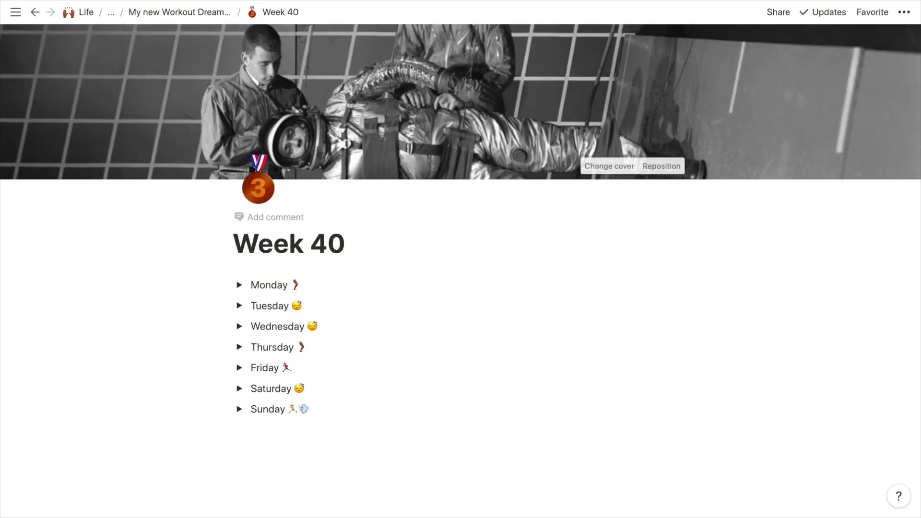
left_click(610, 167)
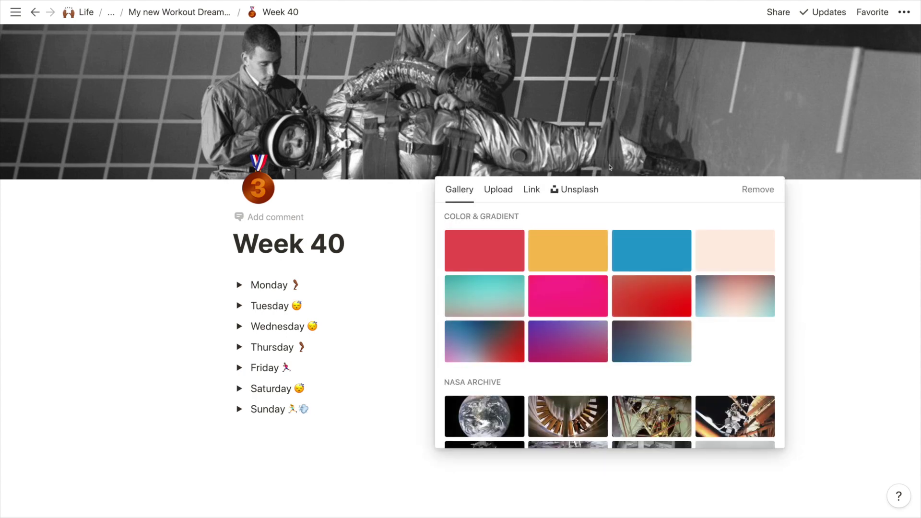
left_click(565, 198)
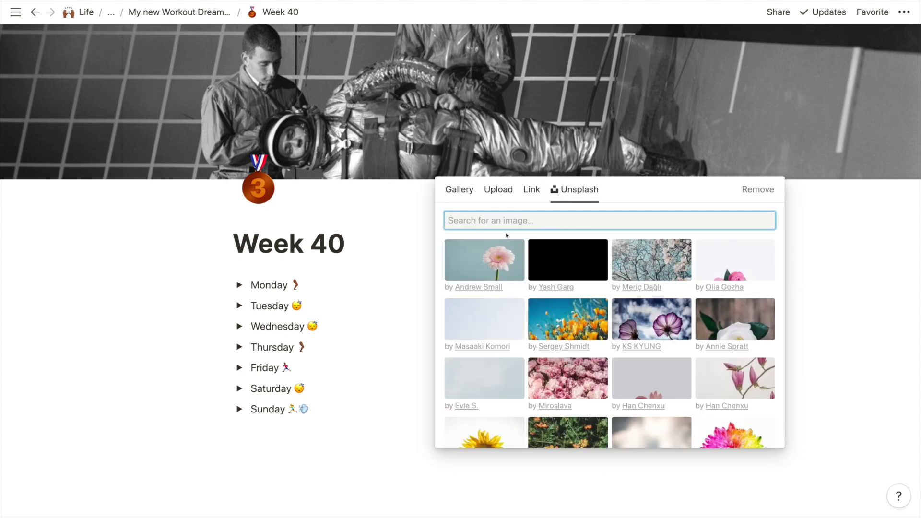
Search Unsplash for 'stavanger', set the aerial city photo as cover, and return to the parent page.
type("Molde")
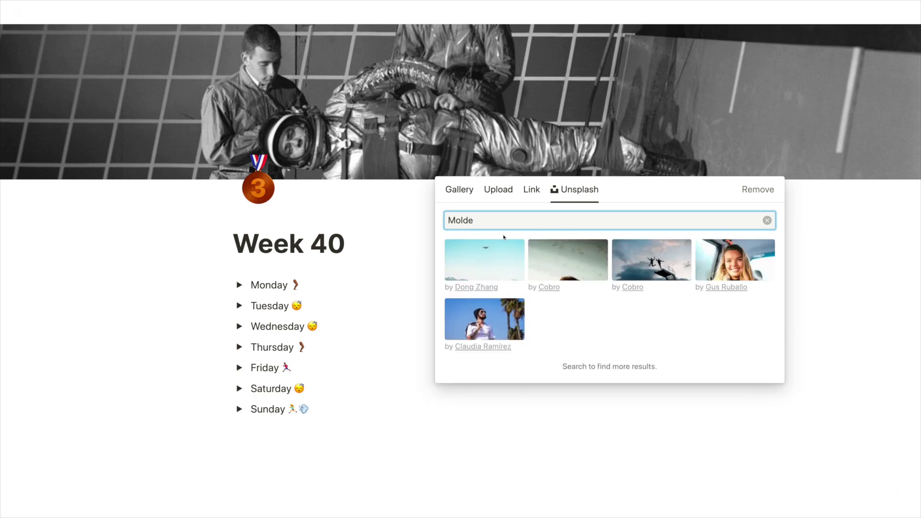
key("ctrl+a")
key("BackSpace")
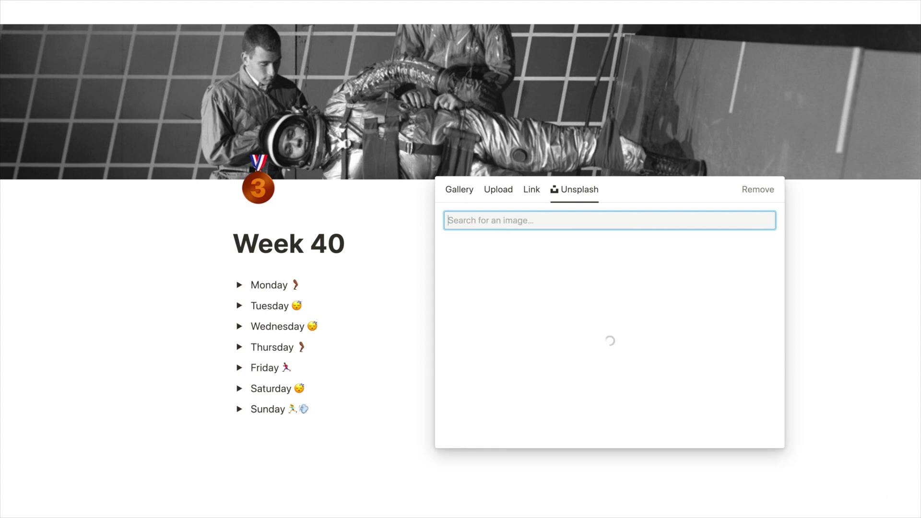
type("stavanger")
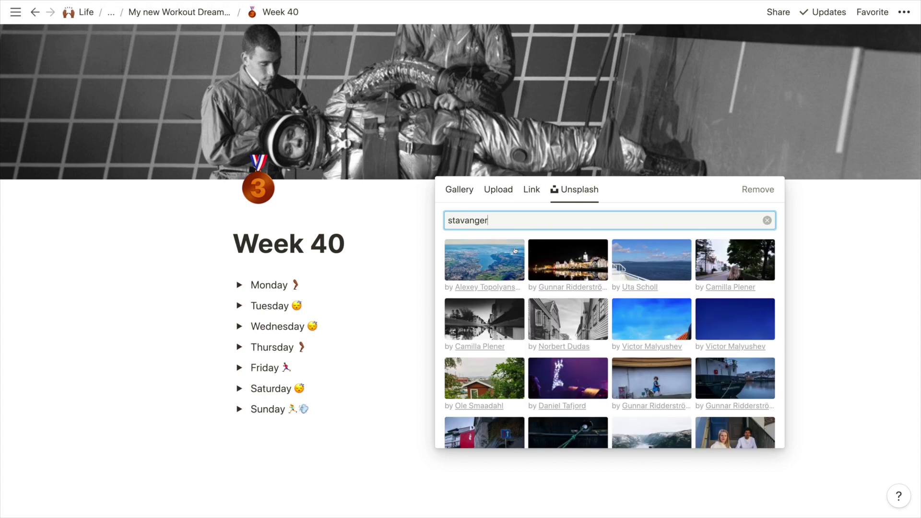
left_click(491, 266)
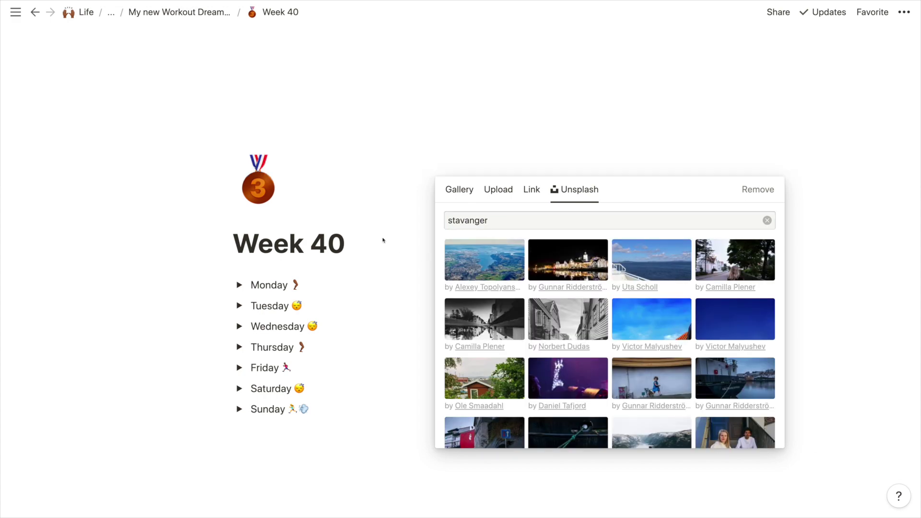
left_click(383, 240)
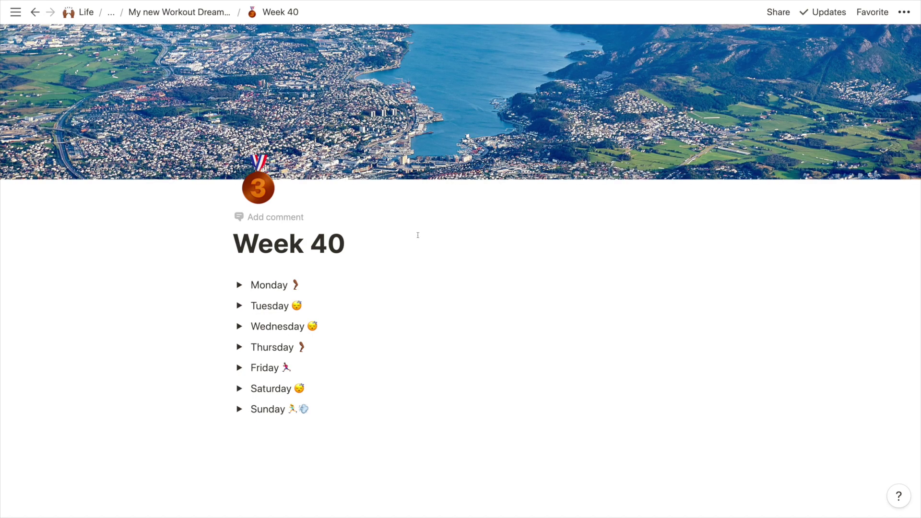
key("ctrl+bracketleft")
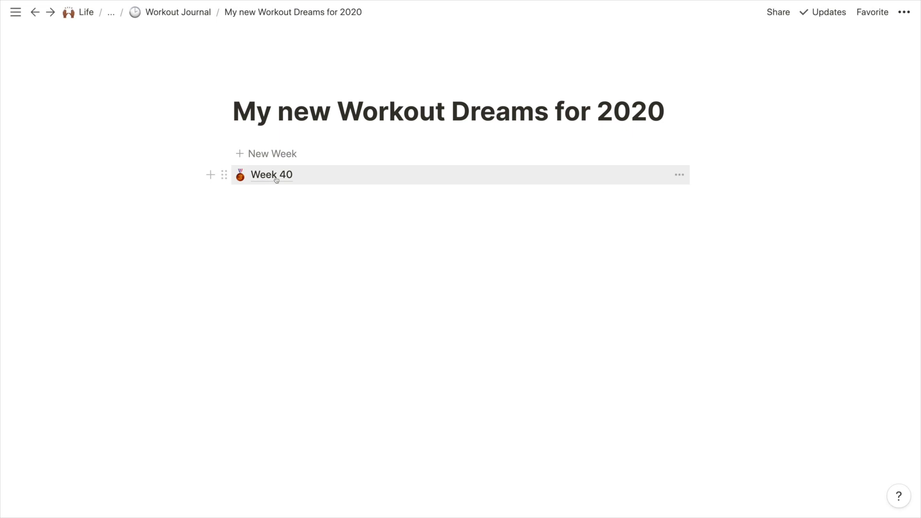
Create another week page from the New Week template and retitle it 'Week 41'.
left_click(258, 154)
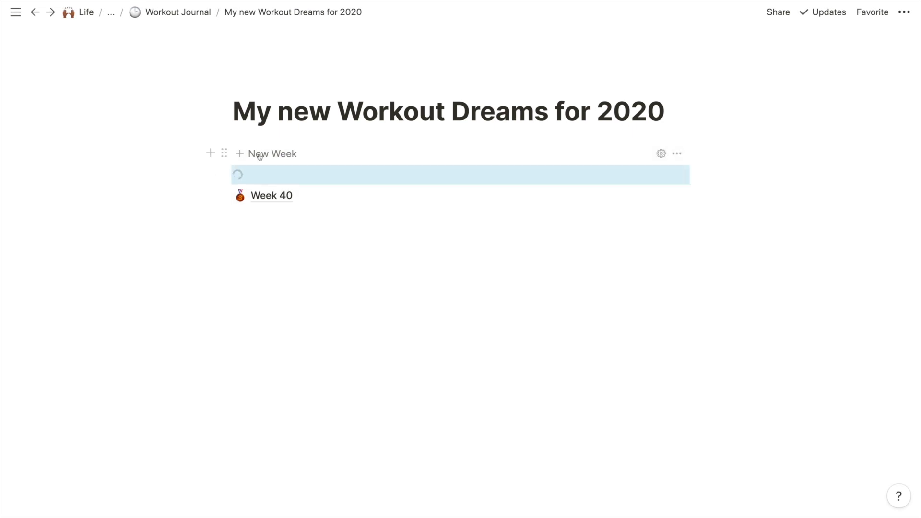
left_click(239, 174)
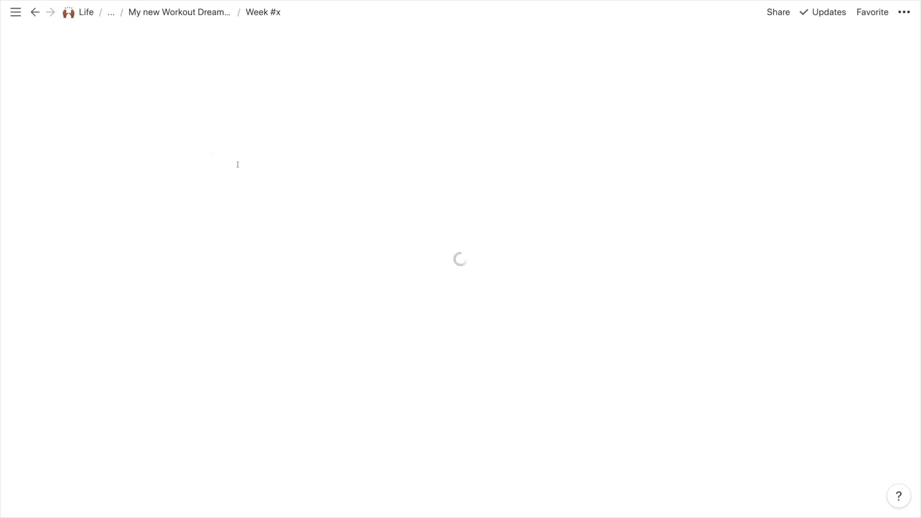
left_click(343, 100)
key("BackSpace")
key("BackSpace")
type("41")
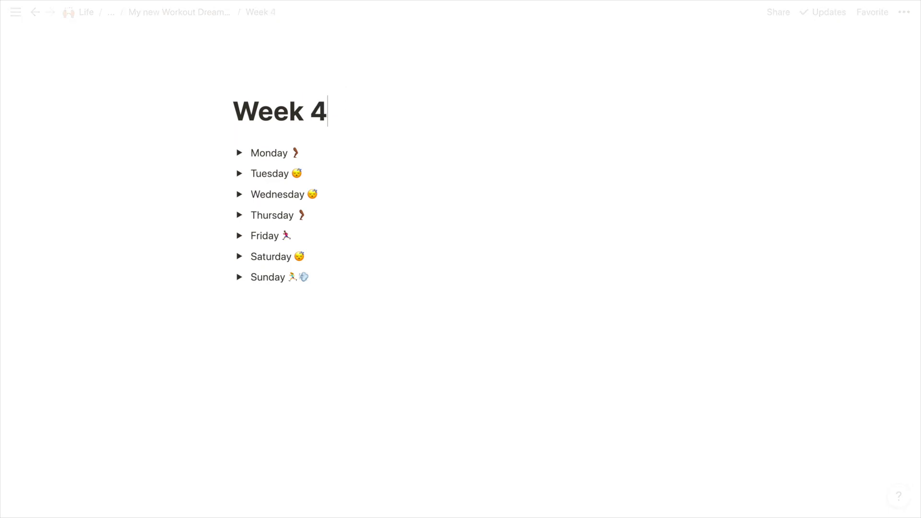
Move Week 41 below Week 40 on the parent page and open it.
left_click(178, 12)
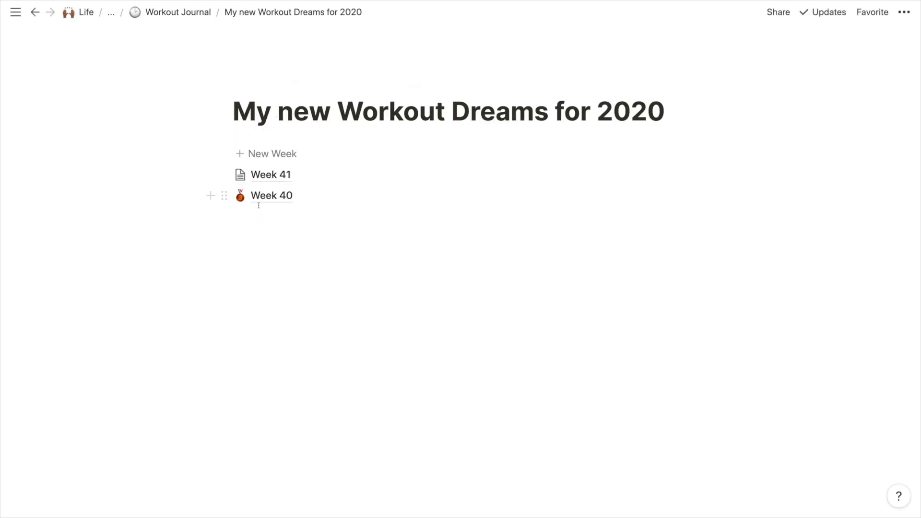
left_click_drag(242, 176, 242, 210)
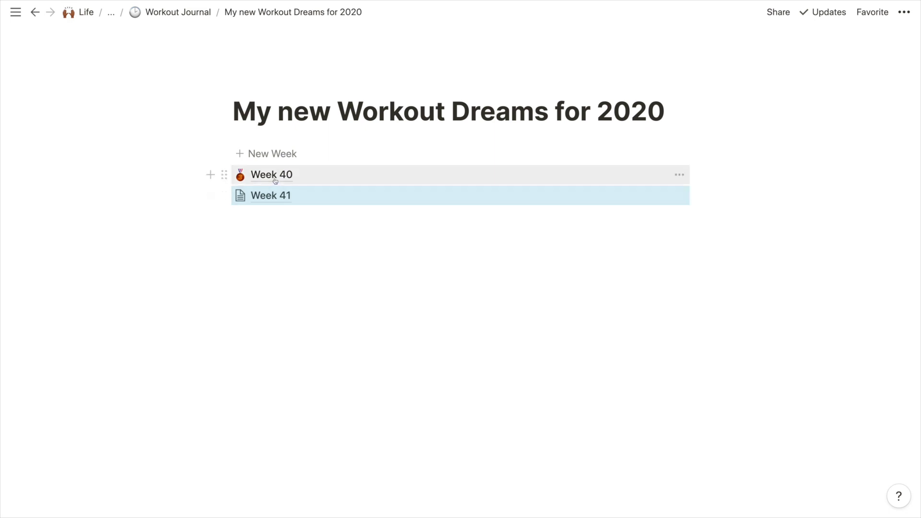
left_click(261, 195)
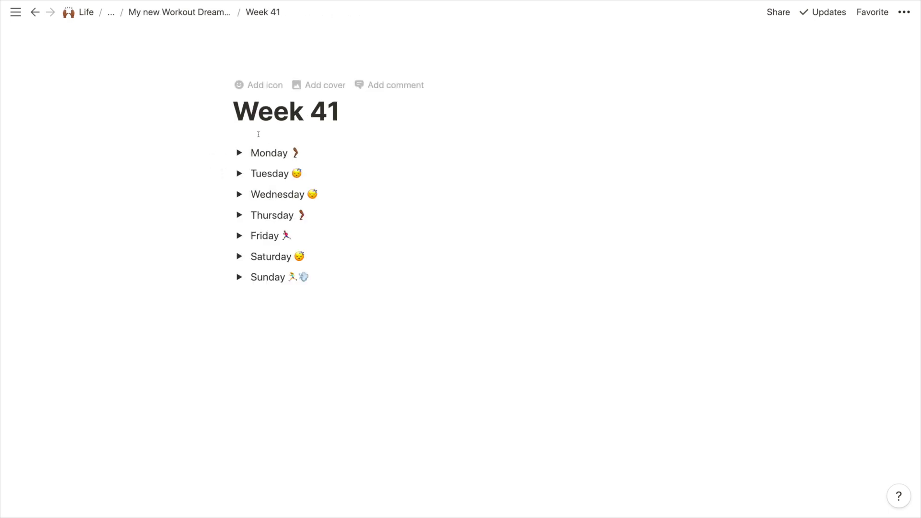
Give Week 41 a trench-coat icon and a cover, switching the cover source to Unsplash.
left_click(259, 85)
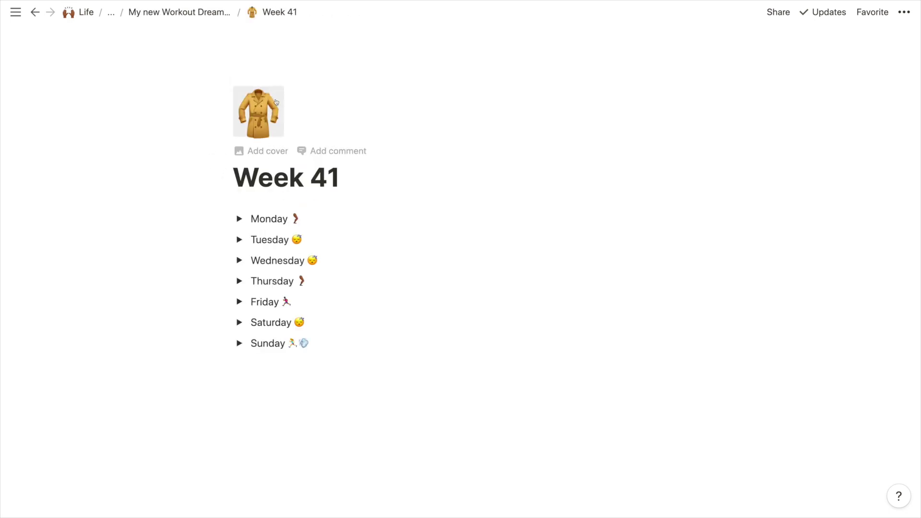
left_click(257, 151)
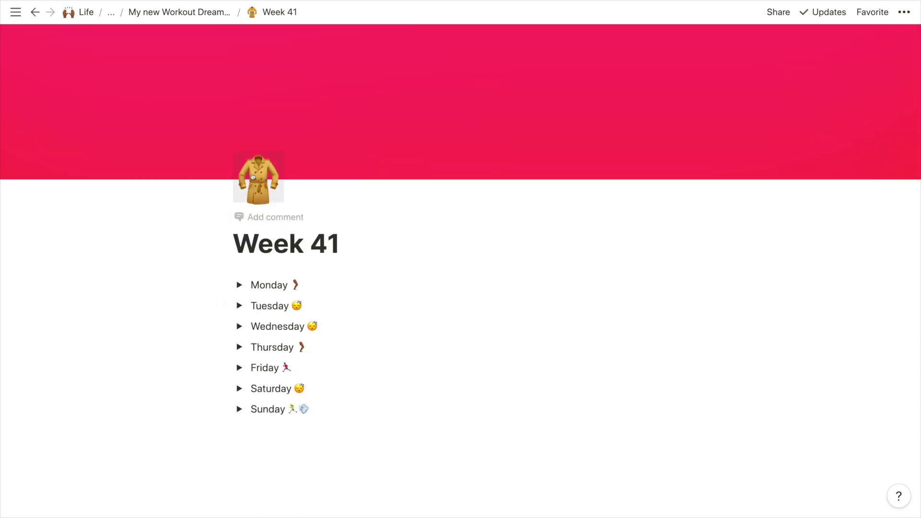
left_click(622, 167)
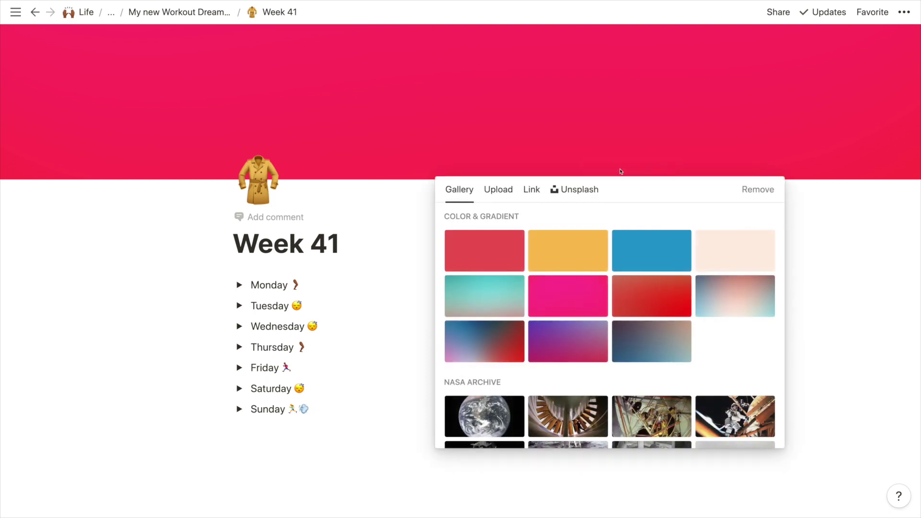
left_click(558, 199)
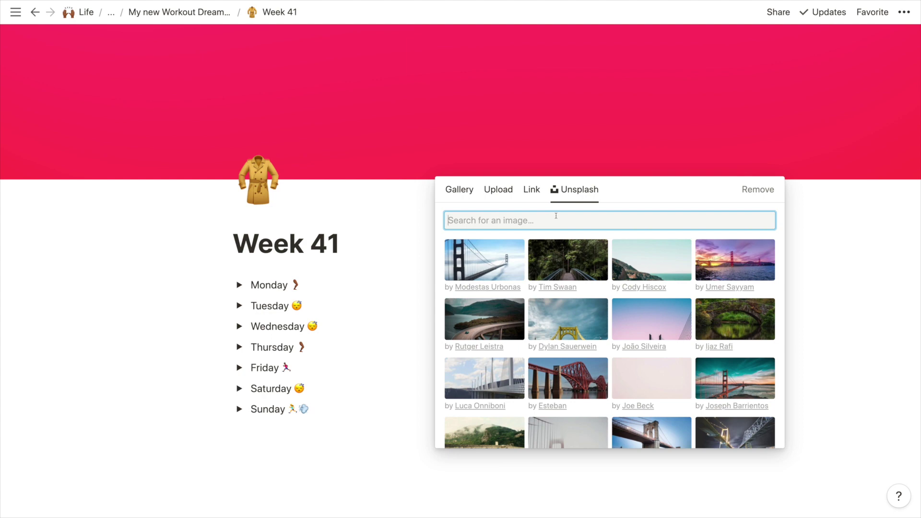
Set a moonlit snowy lake photo from an Unsplash 'trondheim' search as the cover.
type("trondheim")
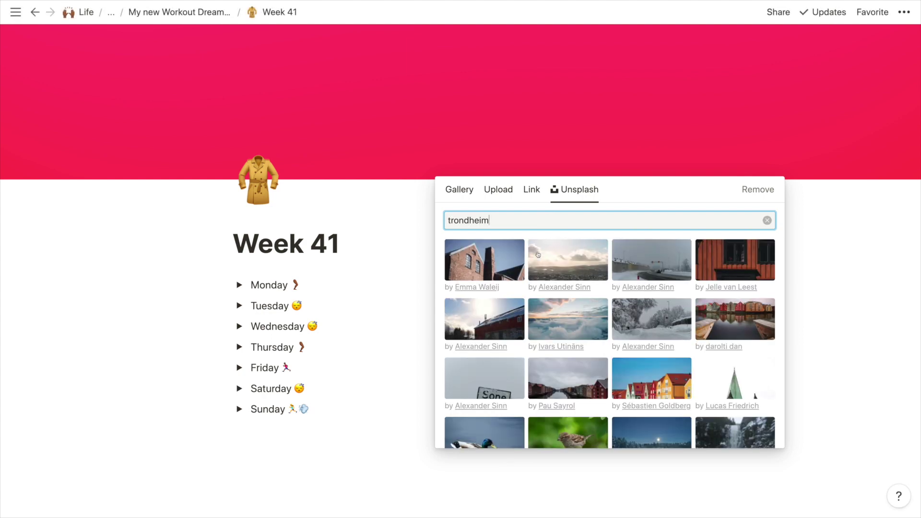
scroll(517, 289, "down", 1)
scroll(506, 332, "down", 1)
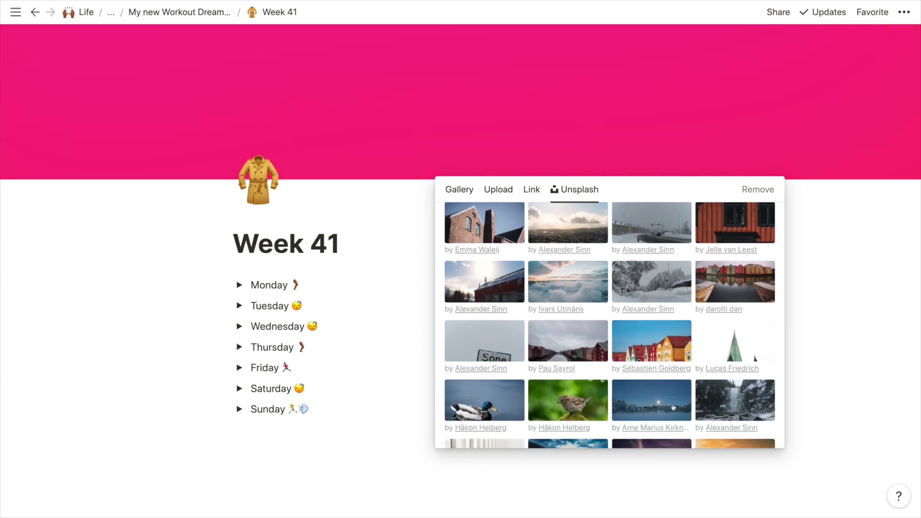
left_click(672, 408)
left_click(359, 304)
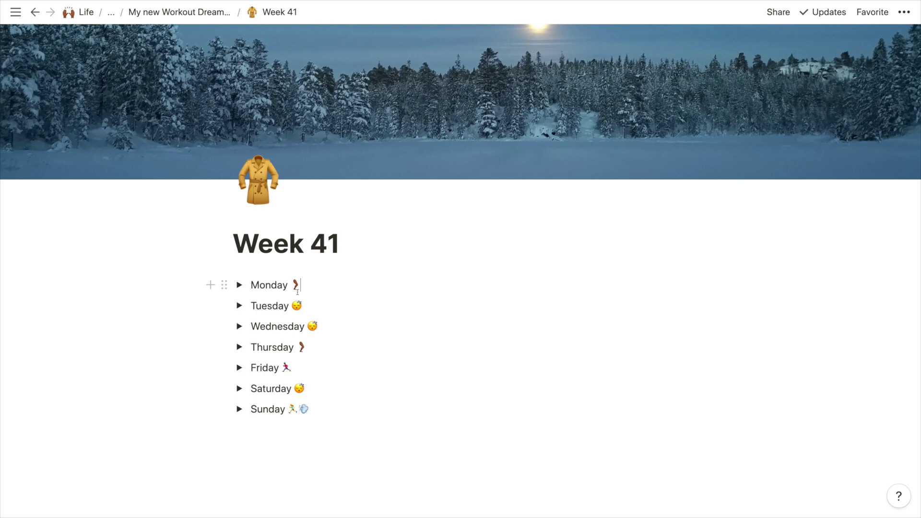
left_click(239, 285)
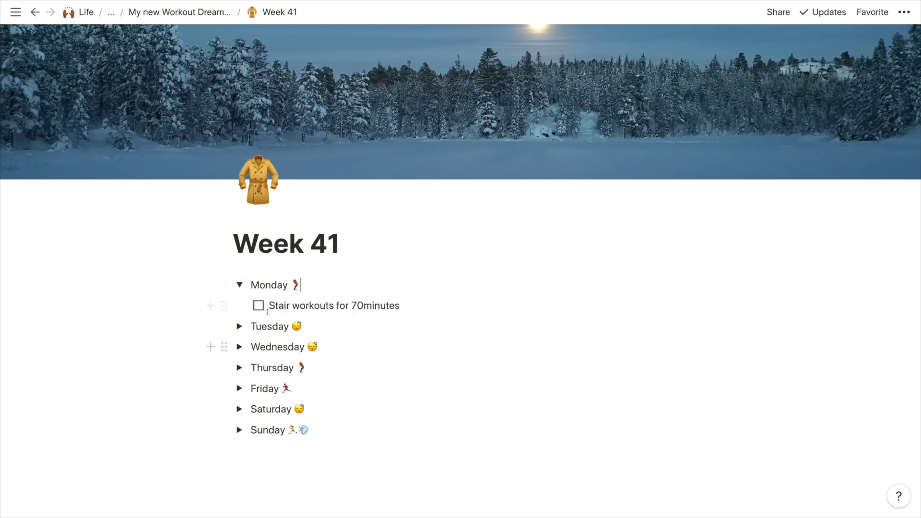
left_click(239, 284)
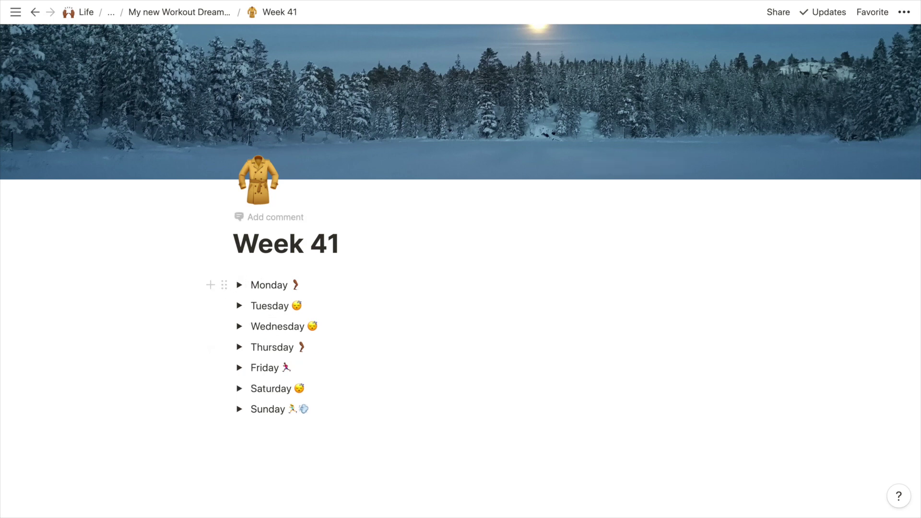
Open the Week #x template page from the New Week button's settings.
left_click(202, 18)
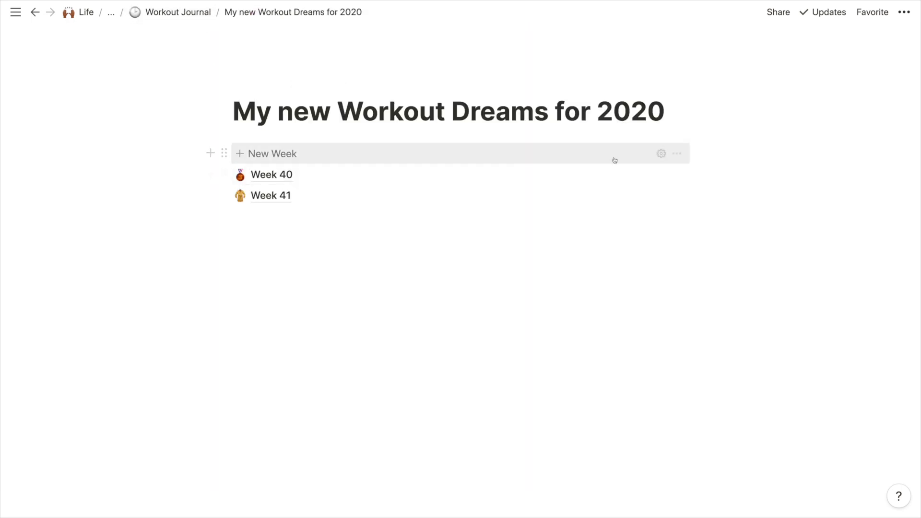
left_click(661, 153)
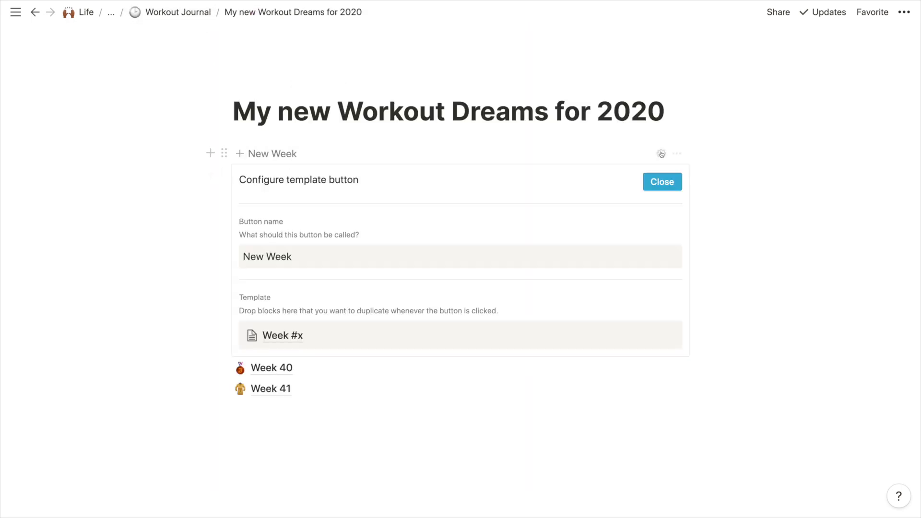
left_click(280, 338)
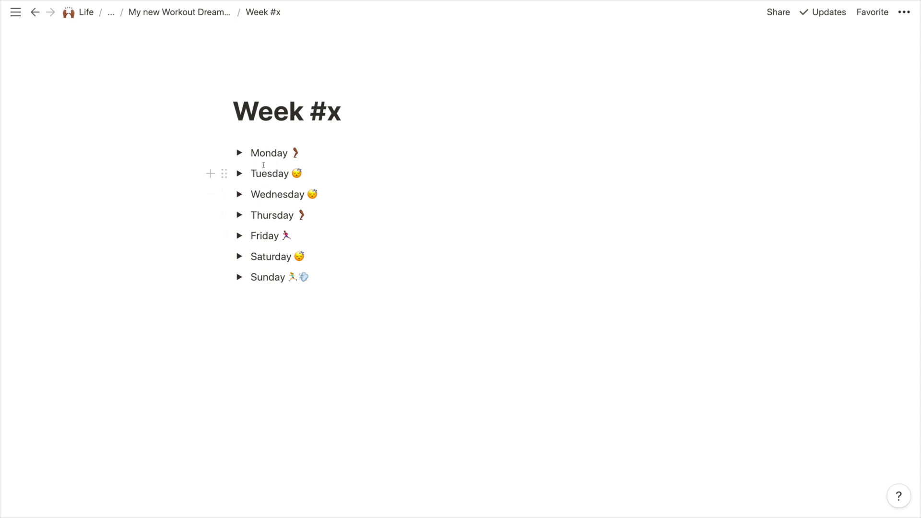
Prefix the template title with 'Template' so it reads 'Template Week #x'.
left_click(238, 152)
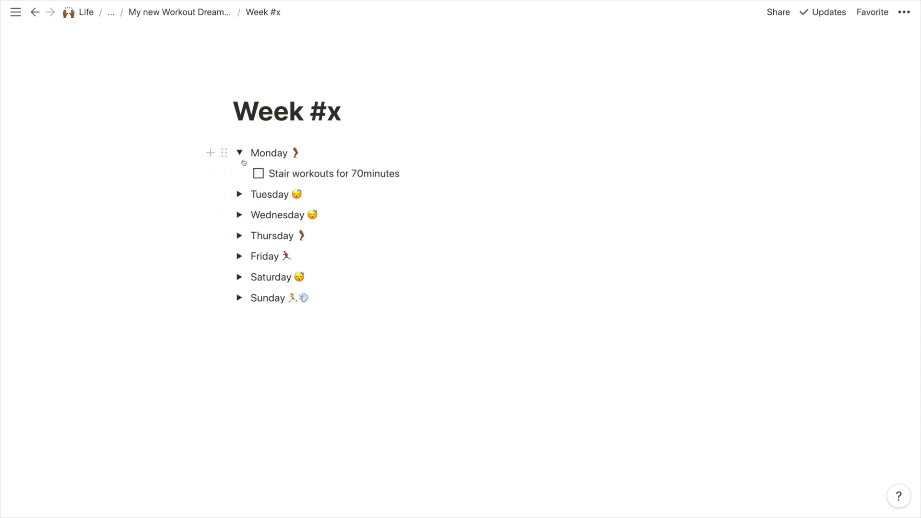
left_click(239, 194)
left_click_drag(342, 111, 313, 110)
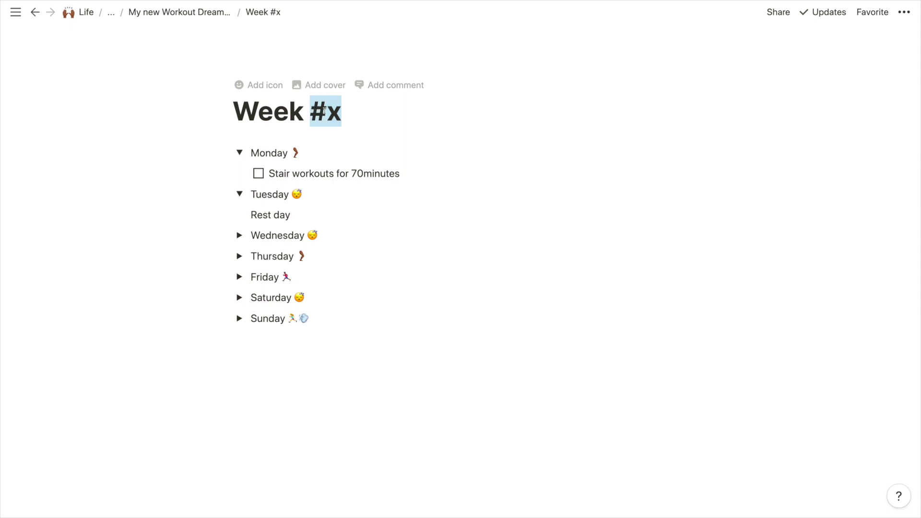
left_click(281, 110)
key("super+Left")
type("Template")
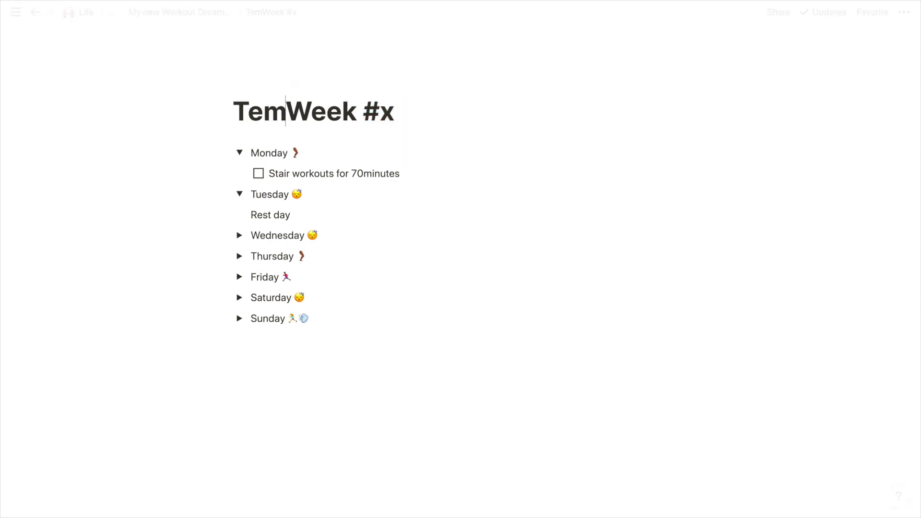
Reopen the Template Week #x page from the New Week button settings to check it.
left_click(204, 12)
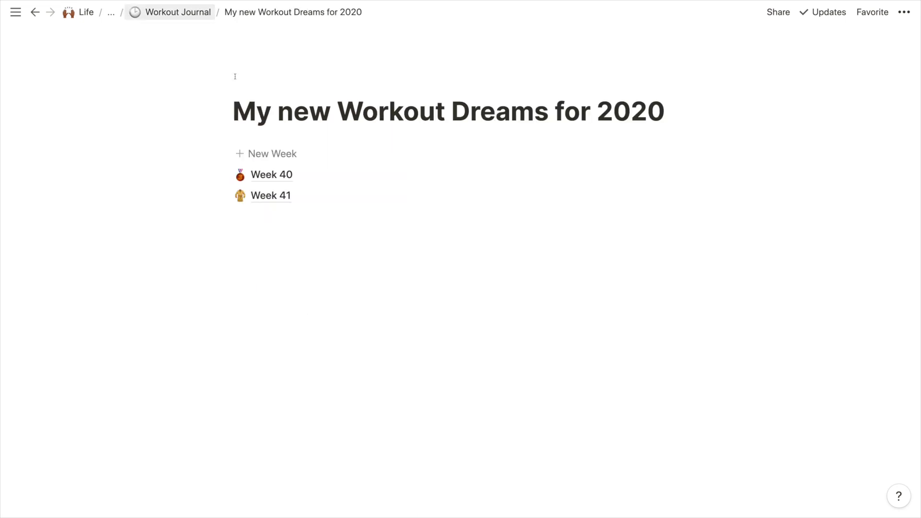
left_click(662, 154)
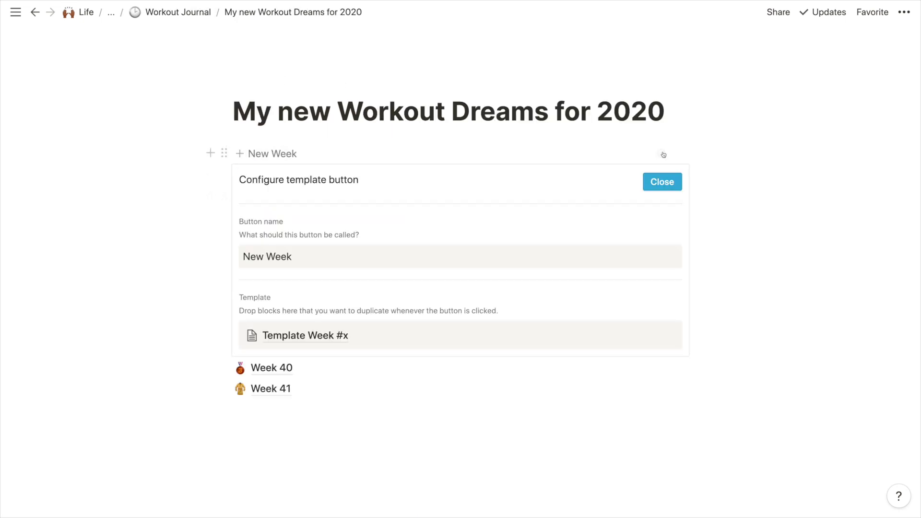
left_click(283, 340)
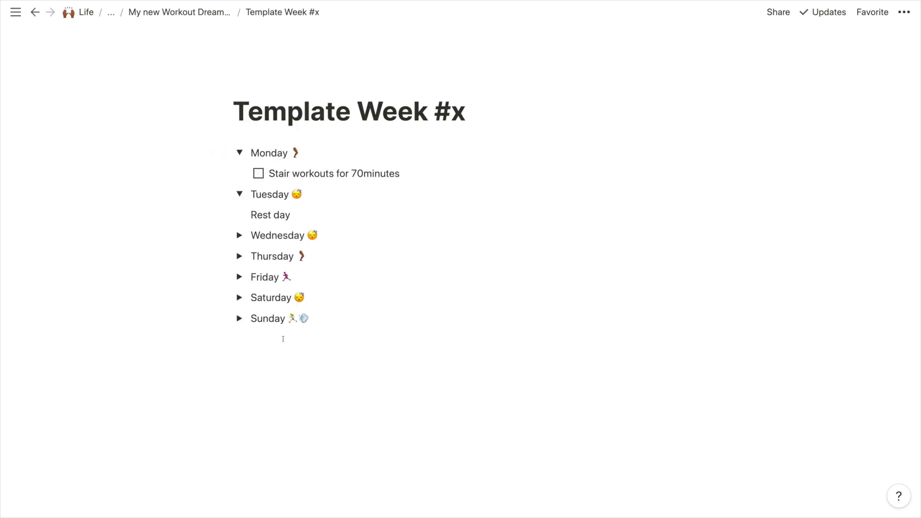
Give the My new Workout Dreams for 2020 page a tanabata bamboo icon and a cover.
left_click(206, 15)
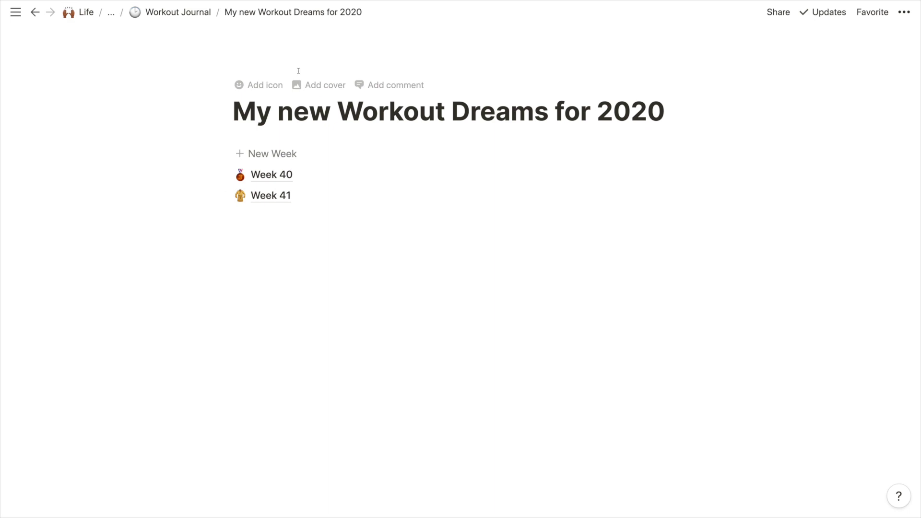
left_click(259, 85)
left_click(255, 150)
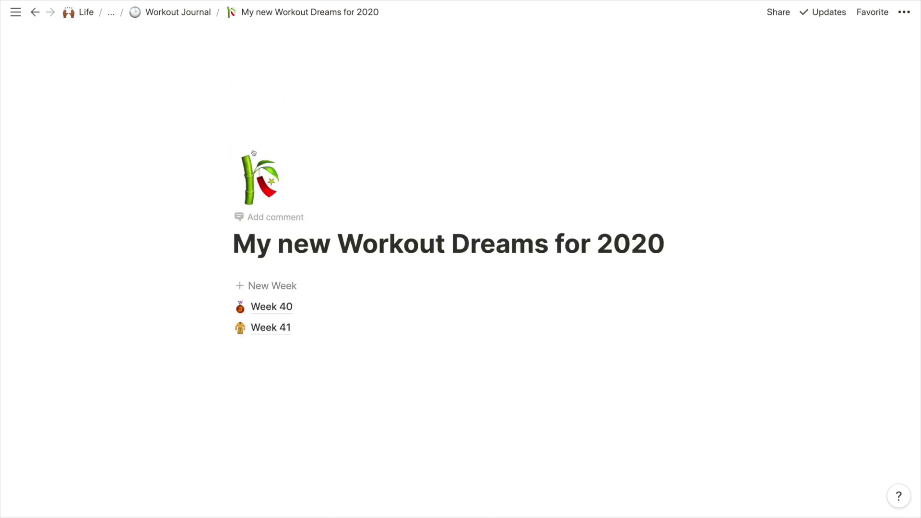